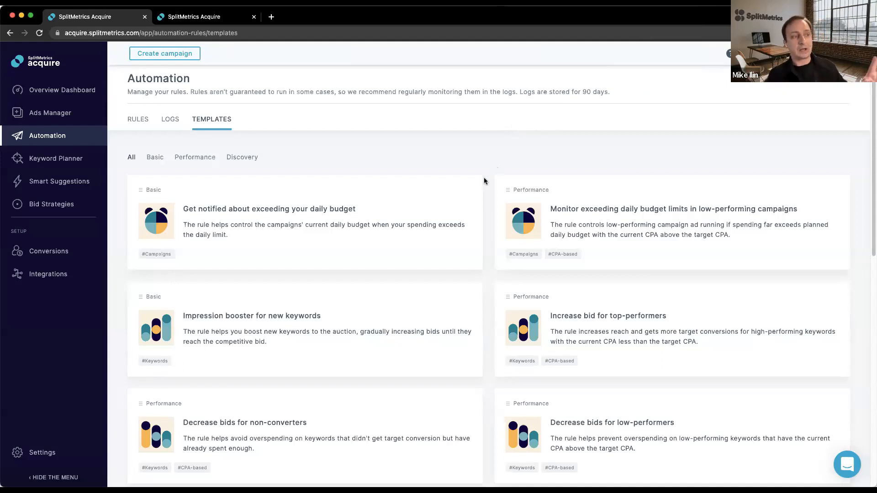
Step: Browse the automation rule templates and read the "Decrease bids for low-performers" template before returning to the template list
scroll(485, 181, down, 1)
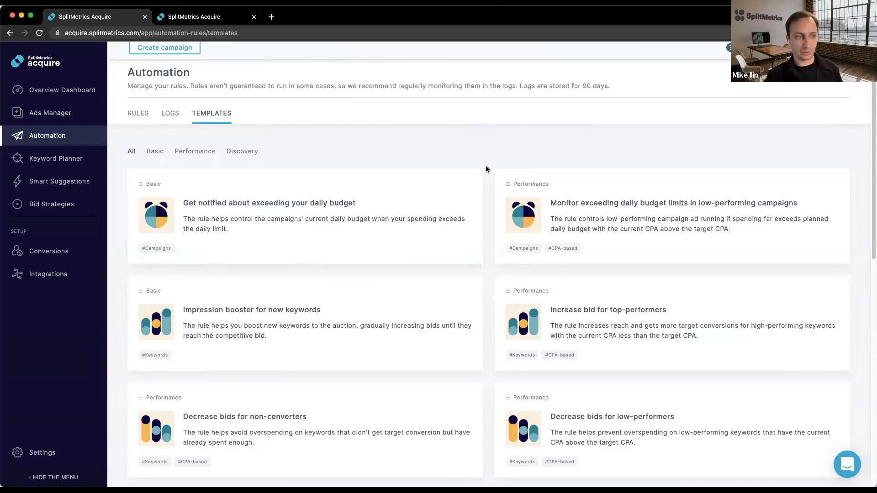
scroll(487, 169, down, 5)
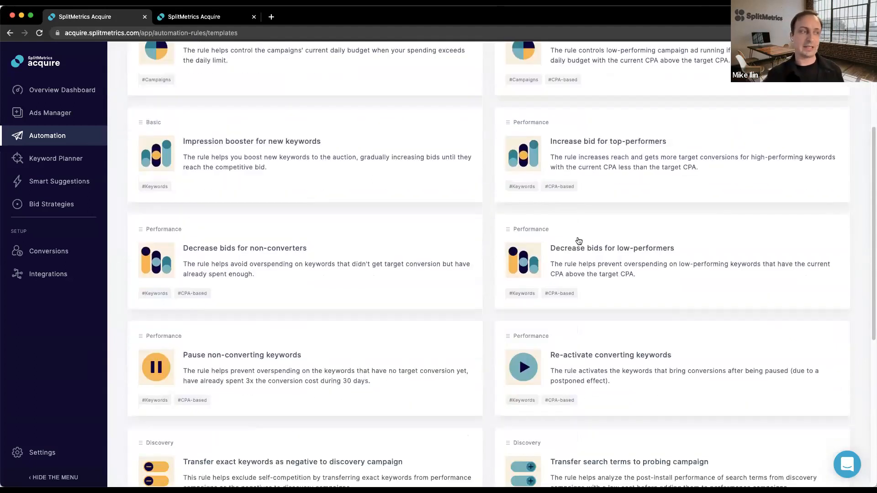
click(531, 232)
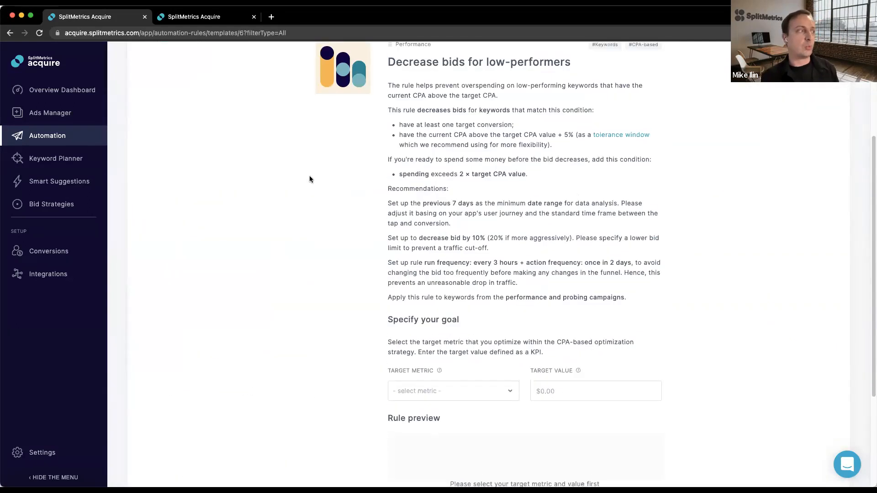
click(147, 158)
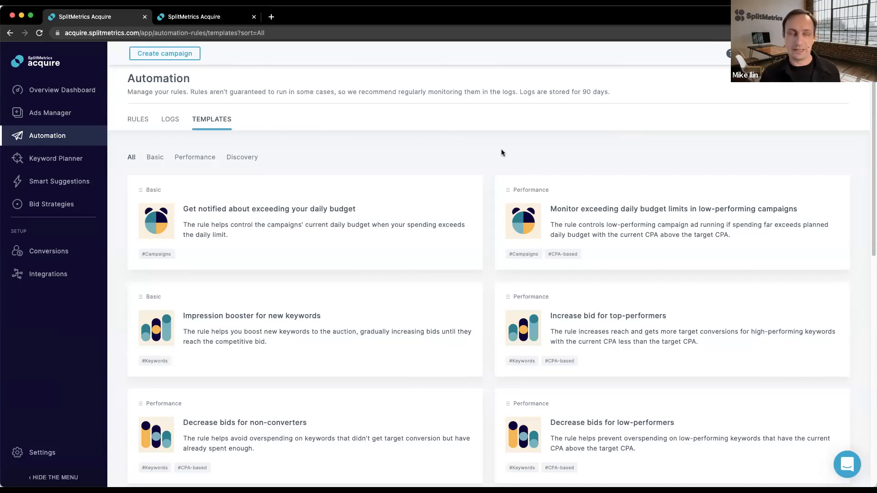
Step: Start a new automated rule for ad groups and apply it to ad groups in selected campaigns
click(140, 124)
click(163, 162)
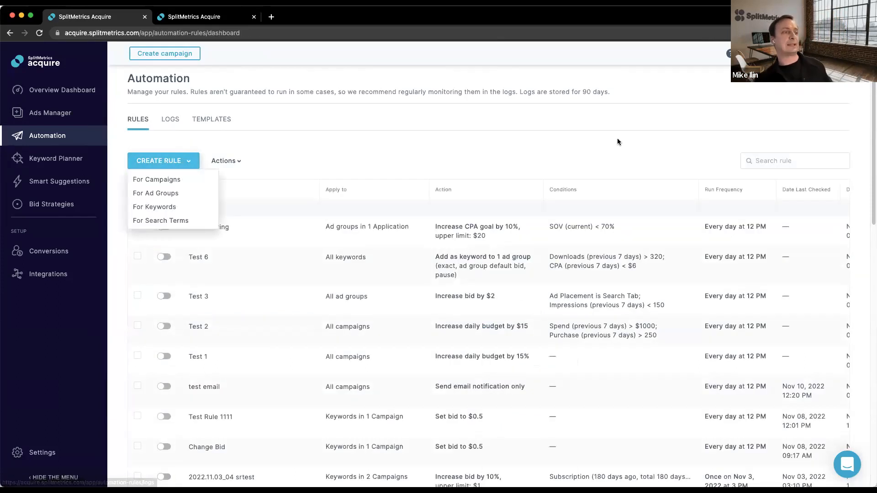
click(188, 194)
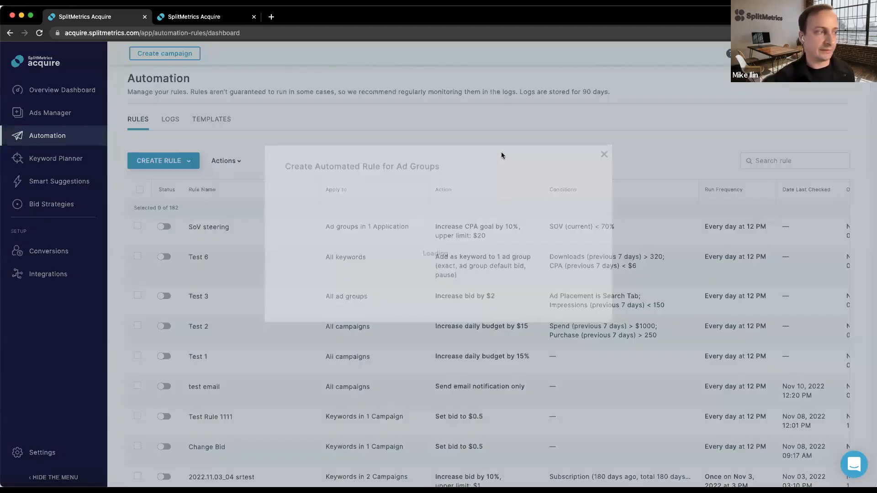
click(435, 133)
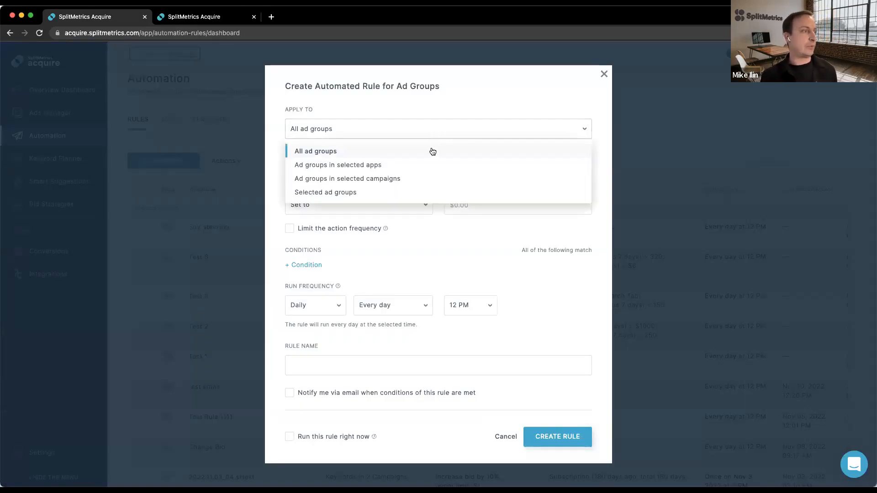
click(427, 179)
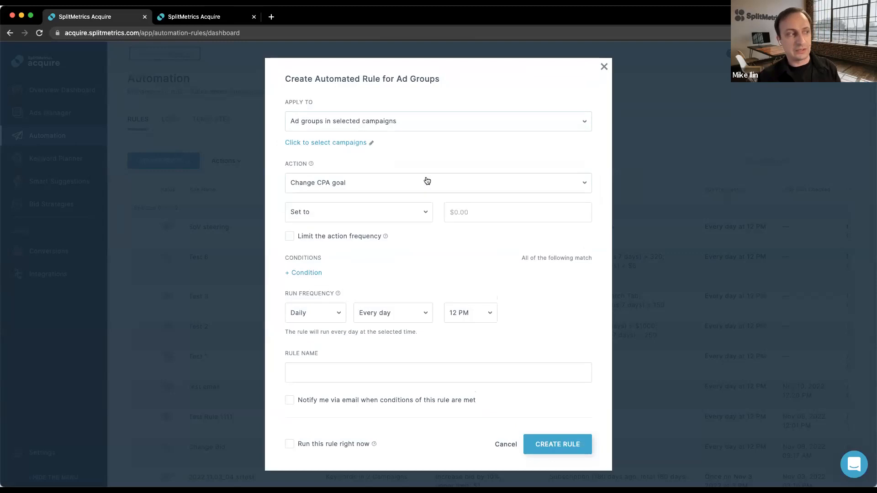
Step: Choose "campaign in asa (check date created)" as the campaign whose ad groups the rule covers
click(359, 144)
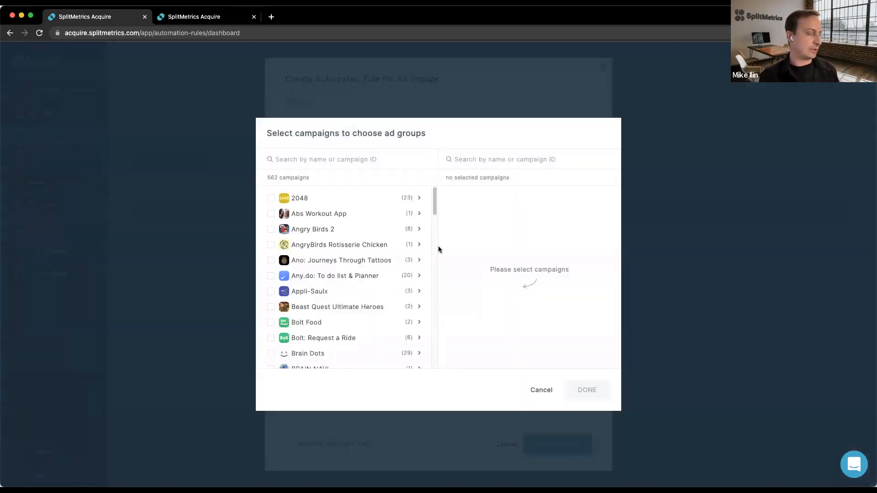
scroll(407, 329, down, 3)
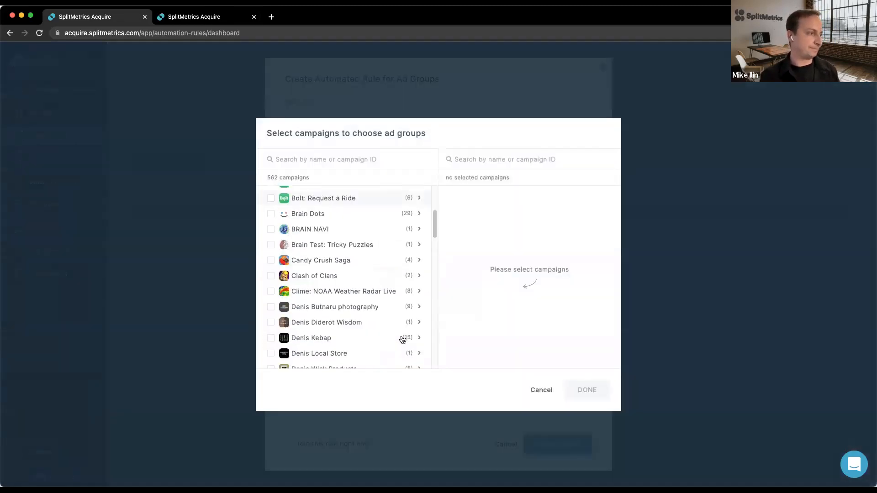
click(419, 293)
click(293, 308)
click(587, 389)
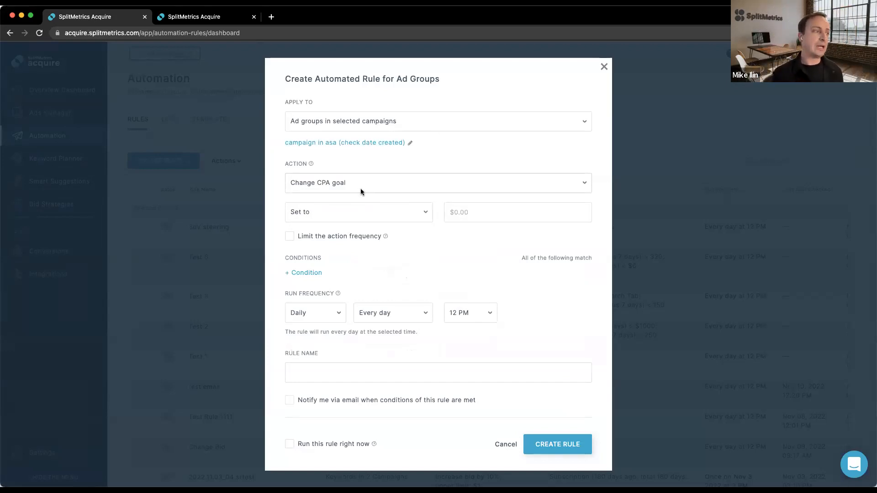
Step: Add a rule condition requiring SOV (current) to be less than 60%
click(309, 273)
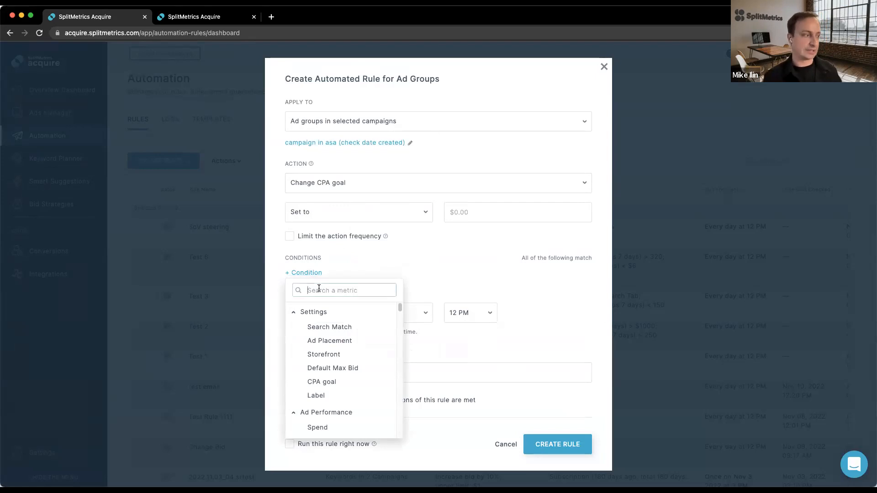
text(so)
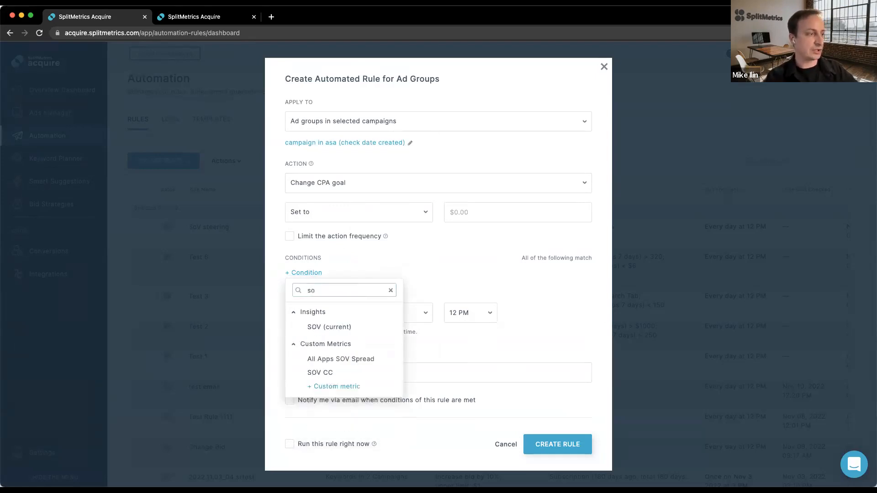
click(323, 327)
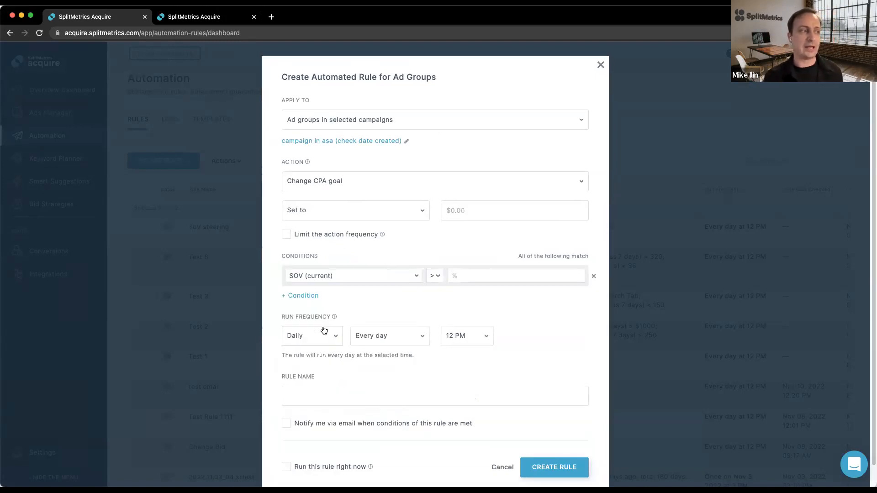
click(438, 276)
click(450, 306)
click(467, 276)
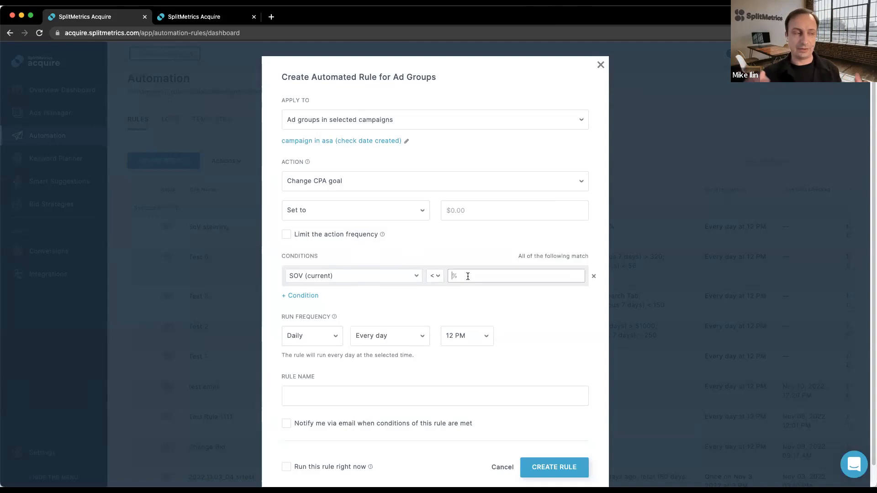
text(60)
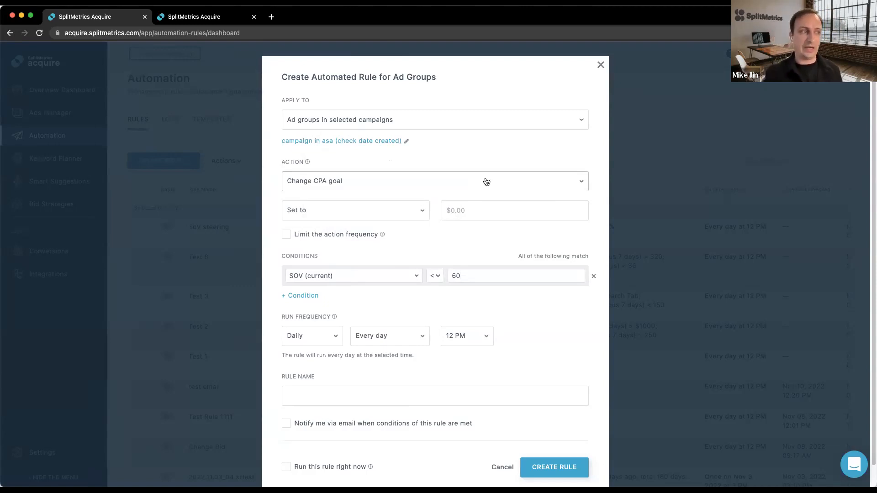
Step: Configure the Change CPA goal action to increase the goal by 10%
click(409, 215)
click(366, 248)
click(474, 212)
text(10)
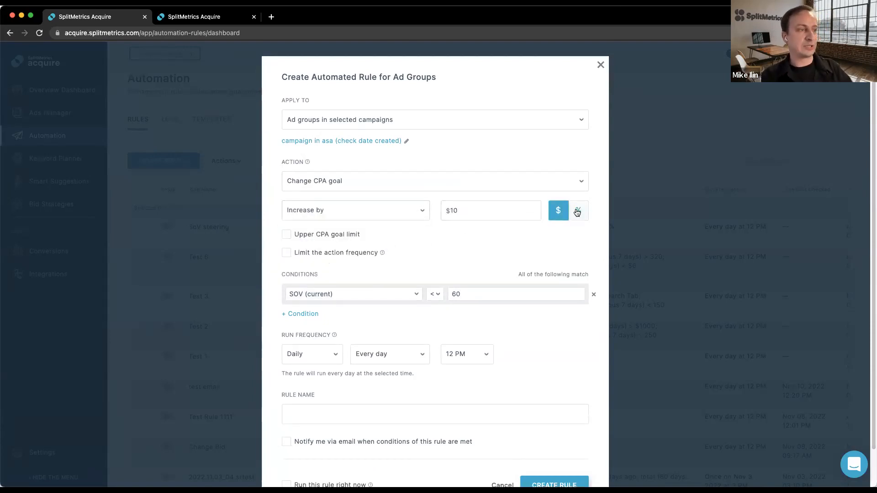
click(577, 215)
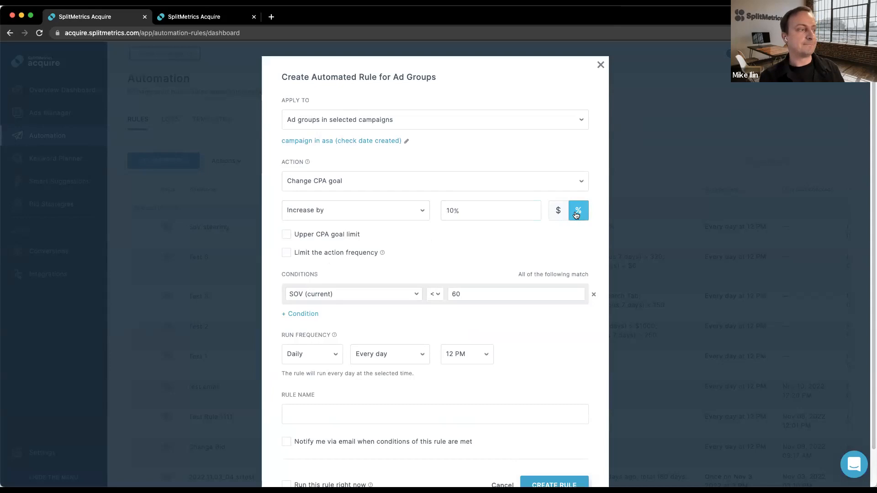
Step: Set the rule's daily run time to 5 AM, then close the rule form without creating the rule
click(484, 356)
scroll(476, 438, down, 2)
scroll(473, 437, up, 5)
click(465, 384)
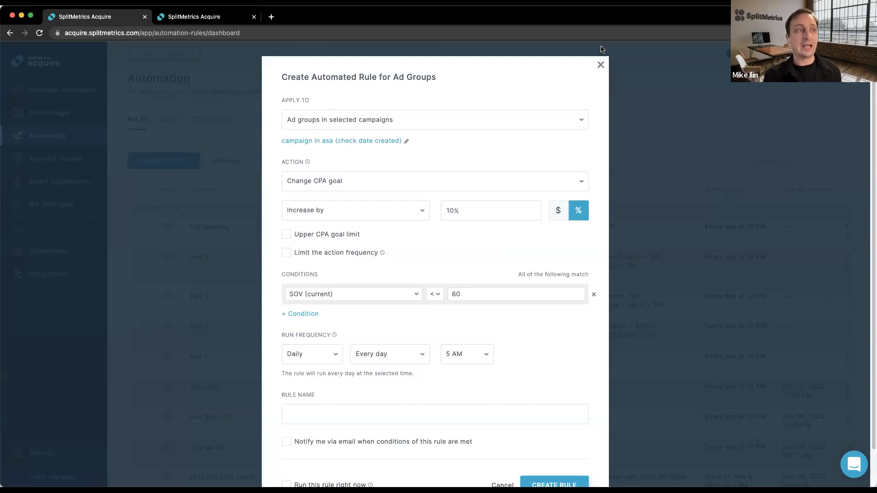
click(601, 65)
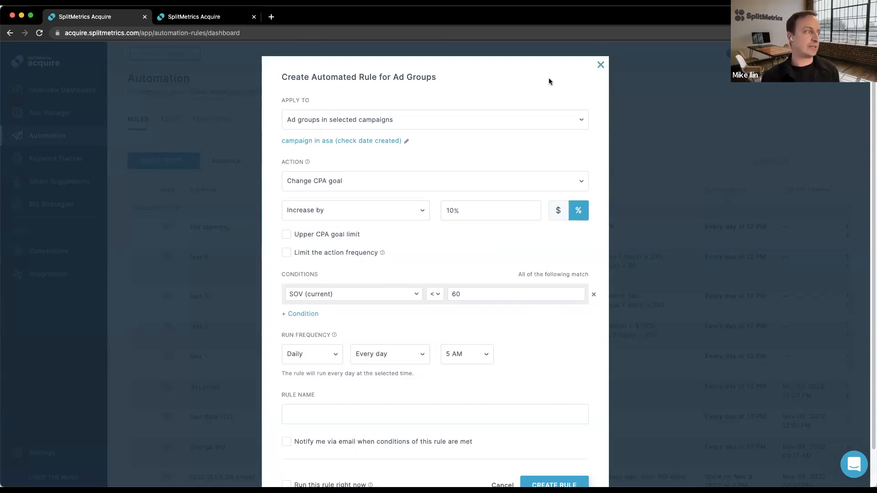
Step: Start a new bid strategy for the app "MSQRD — Live Filters & Face Swap for Video Selfies"
click(71, 210)
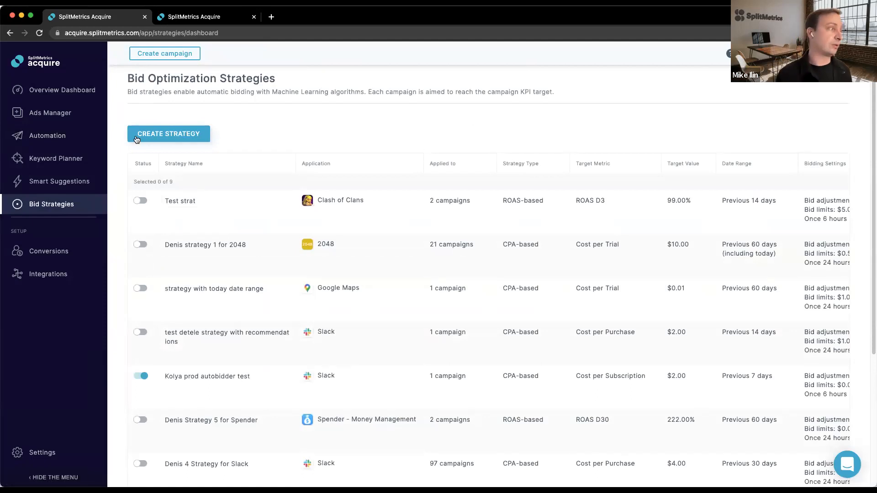
click(160, 134)
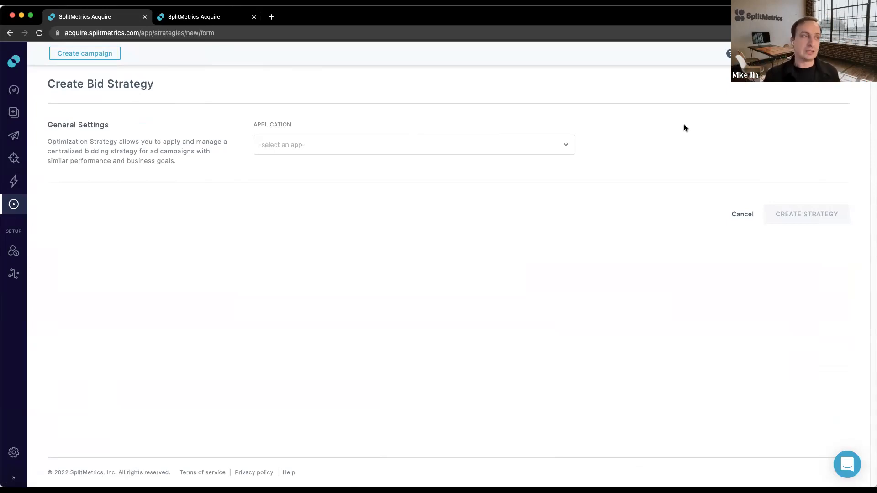
click(563, 145)
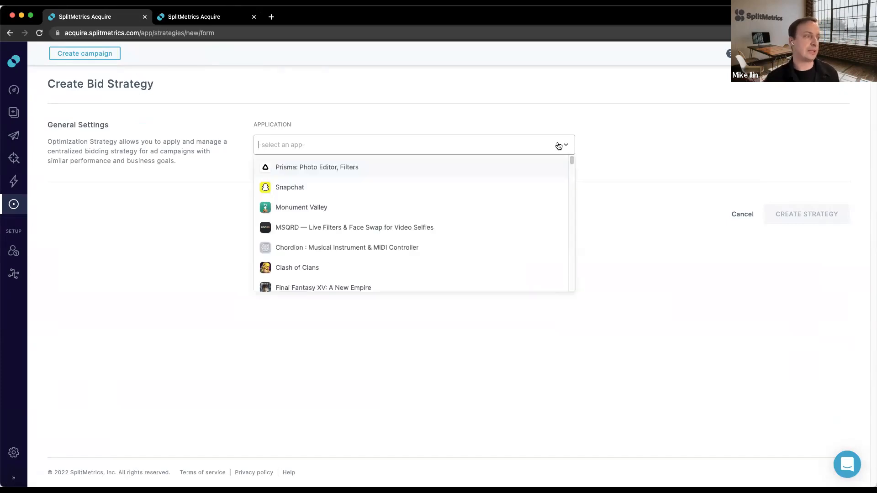
click(297, 225)
Step: Apply the strategy to the campaign "Creative Sets Test - United States" and name the strategy 111
click(307, 191)
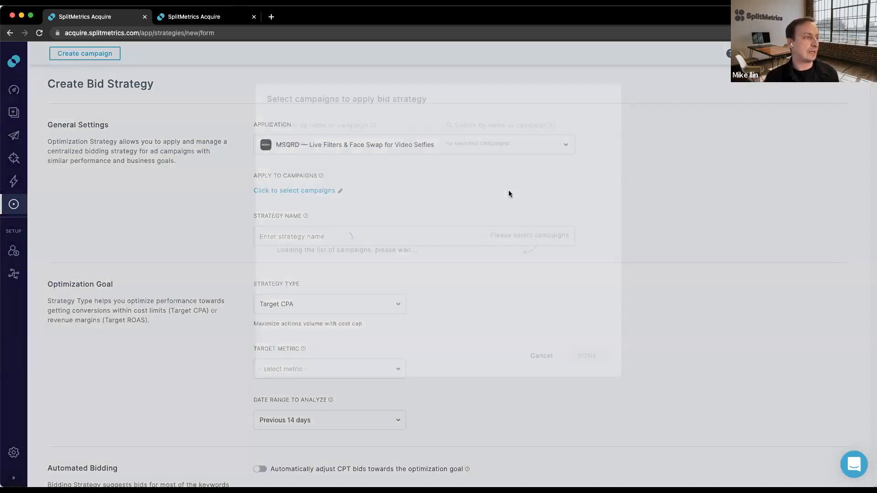
click(293, 199)
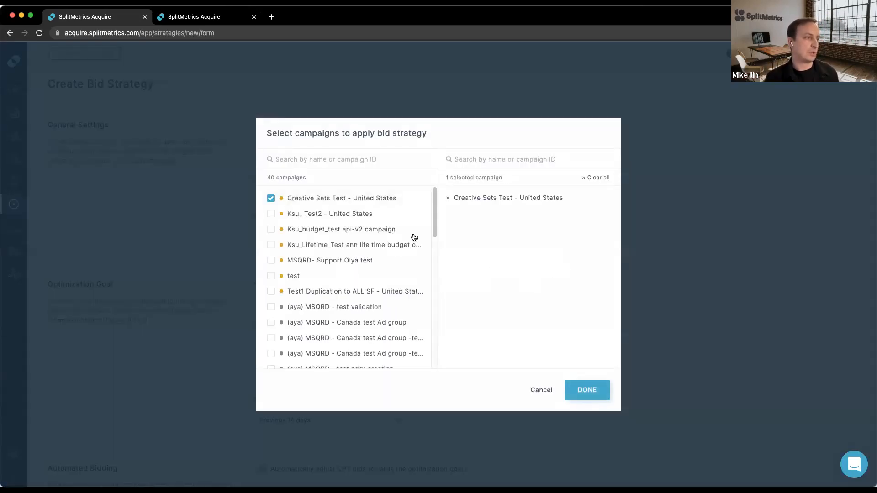
click(587, 390)
click(355, 240)
text(111)
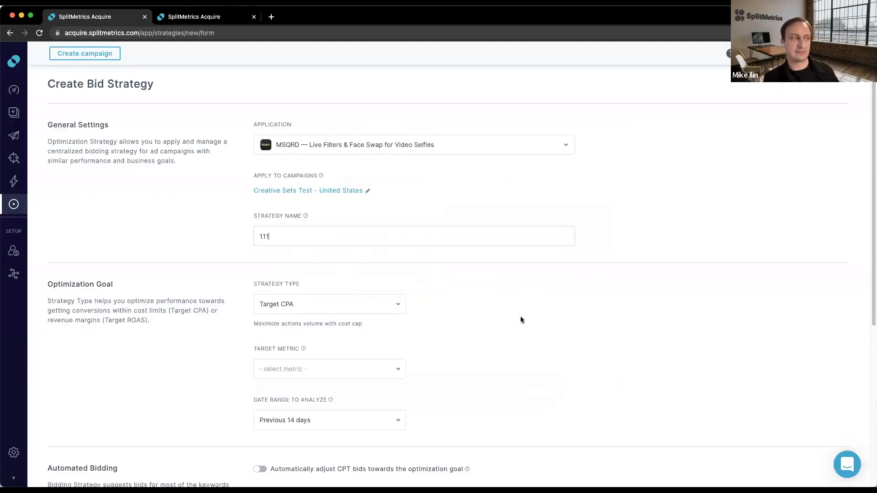
Step: Review the target metric options offered for the Target CPA strategy type
scroll(507, 301, down, 2)
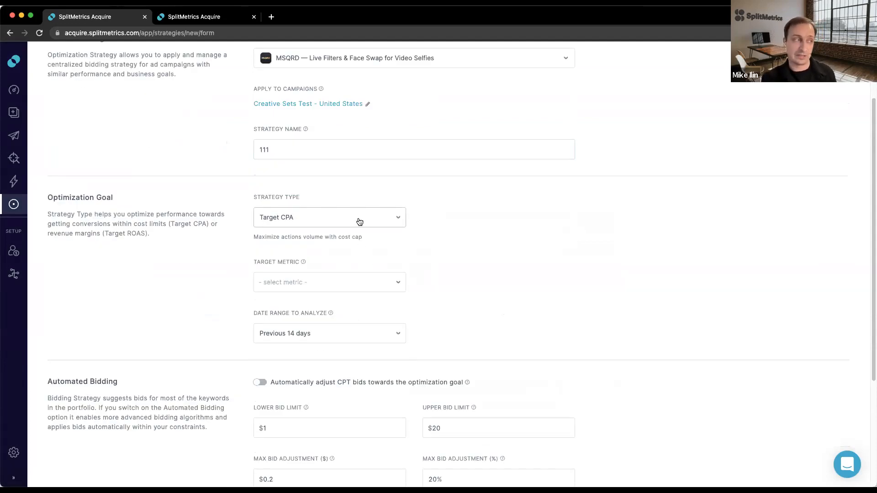
click(360, 222)
click(359, 235)
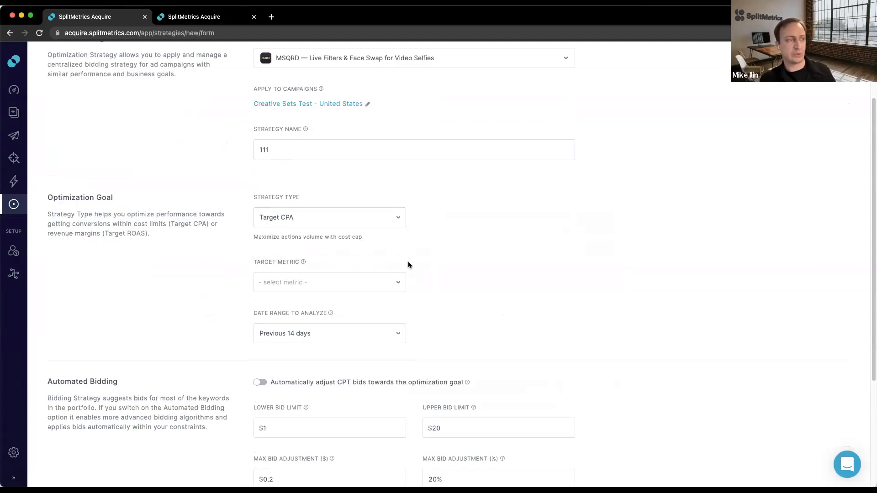
click(368, 286)
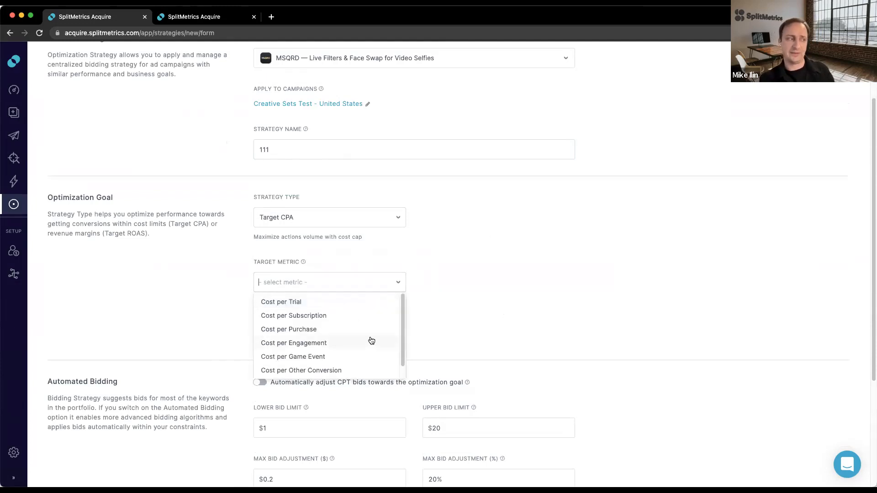
click(474, 314)
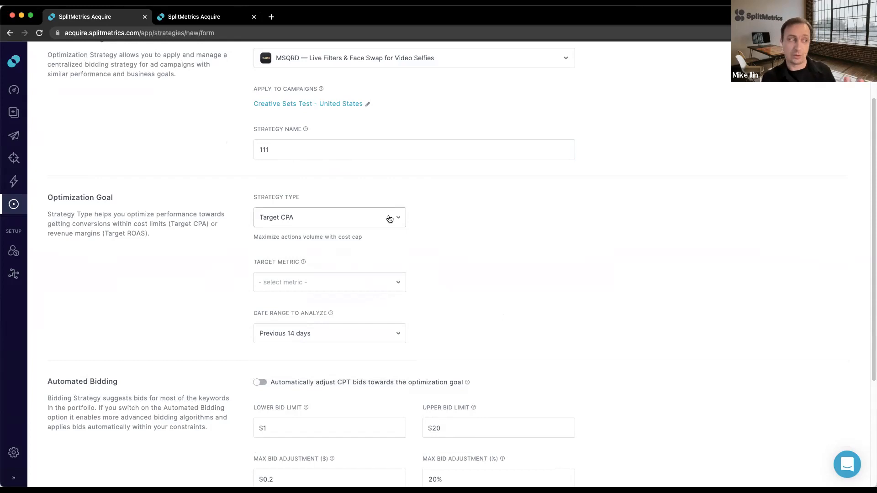
Step: Set the strategy type to Target ROAS with ROAS D3 as the target metric and a target value of 70%
click(390, 219)
click(359, 250)
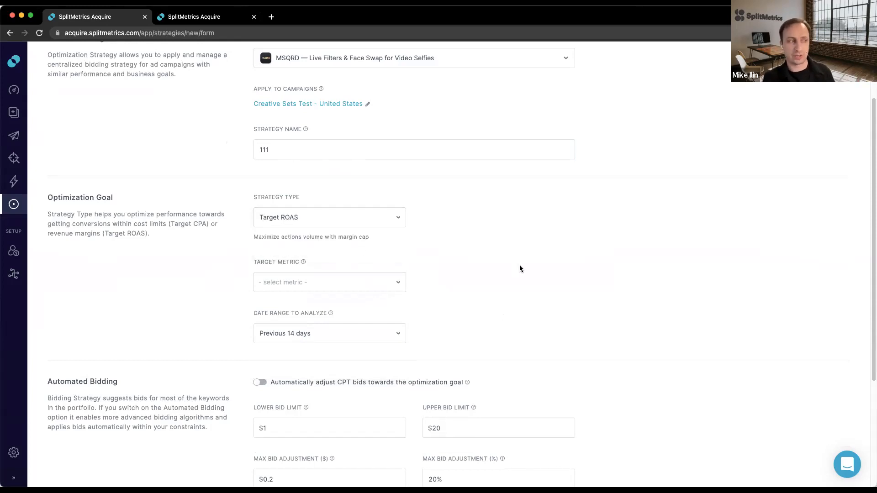
click(343, 285)
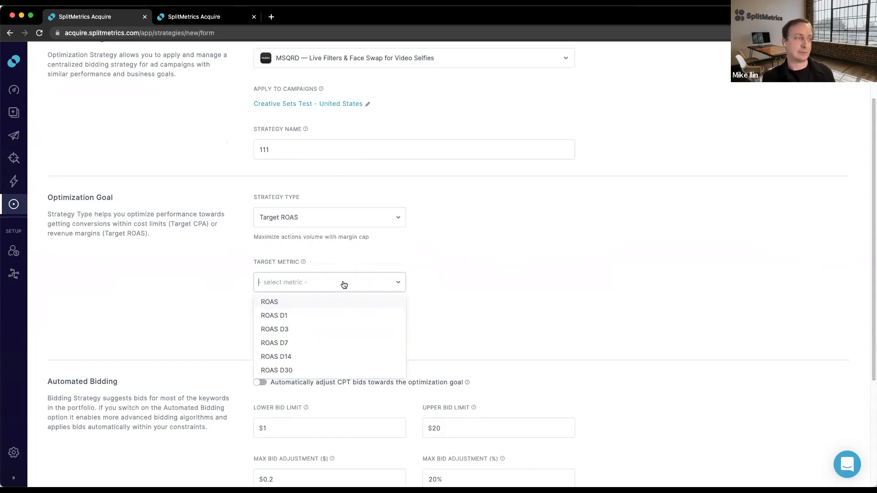
click(301, 333)
click(483, 284)
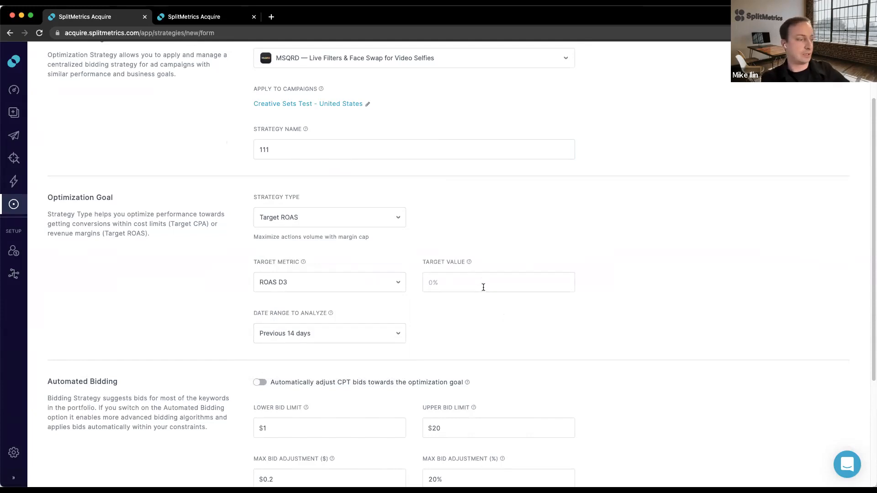
text(70)
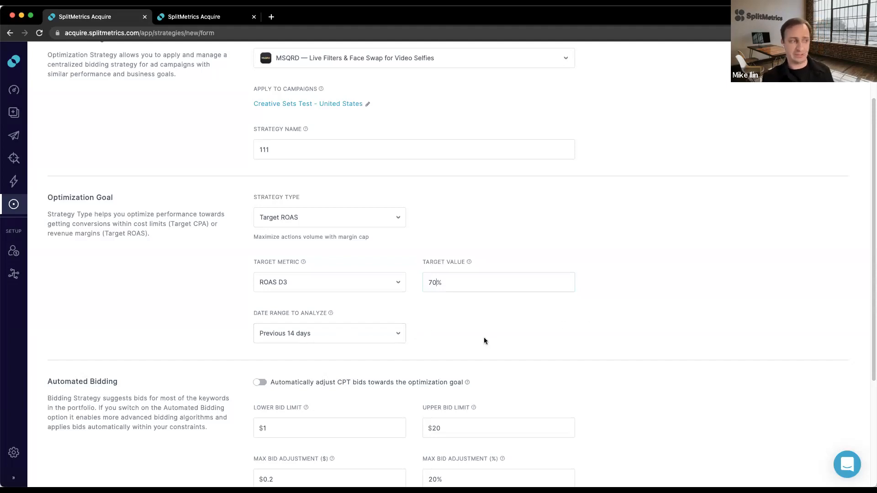
scroll(485, 341, down, 4)
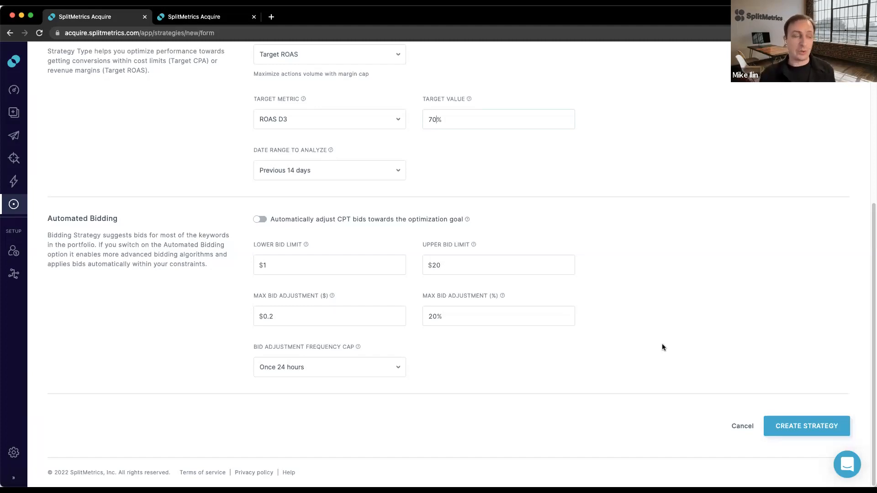
Step: Enable automatic CPT bid adjustment with an upper bid limit of $8, and view the bid adjustment frequency cap options
click(260, 219)
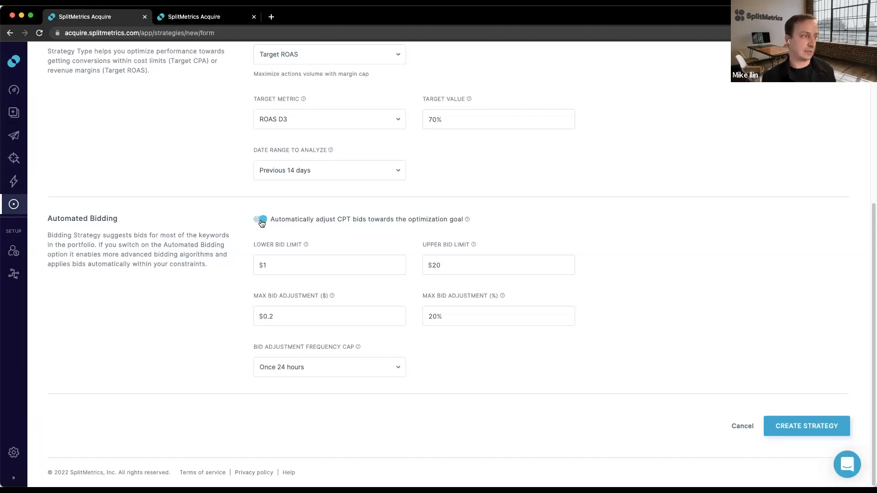
double_click(436, 266)
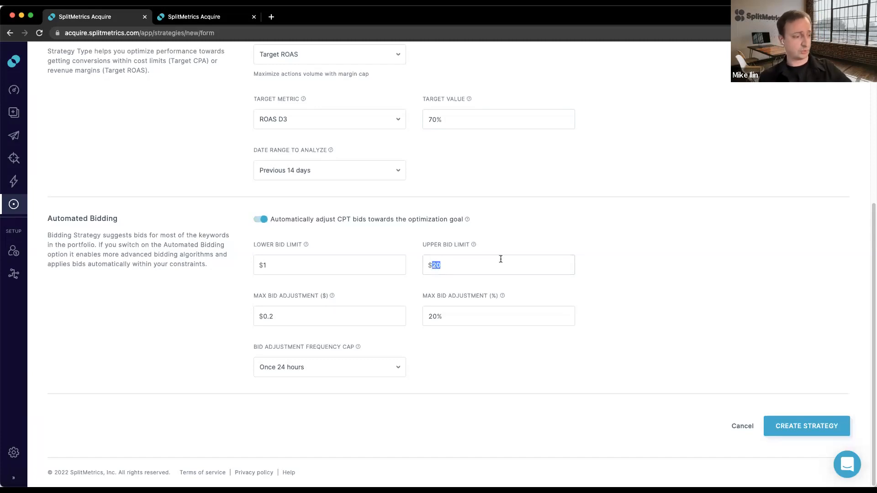
text(8)
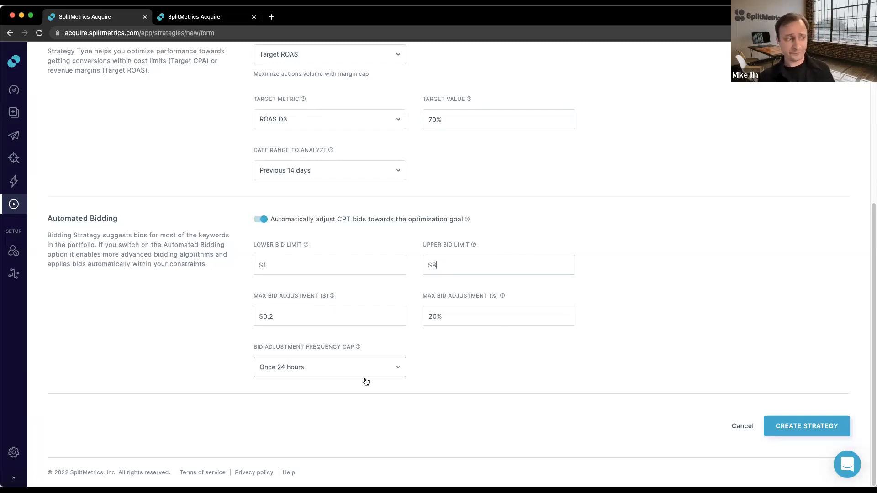
click(390, 370)
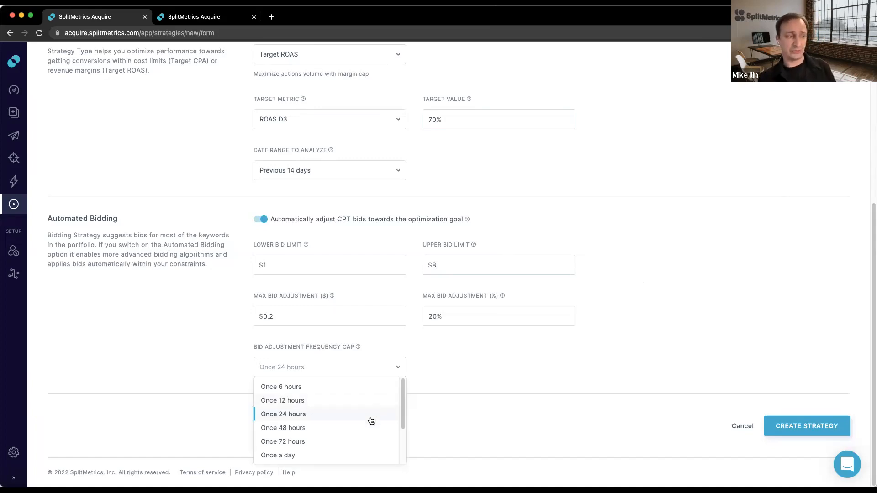
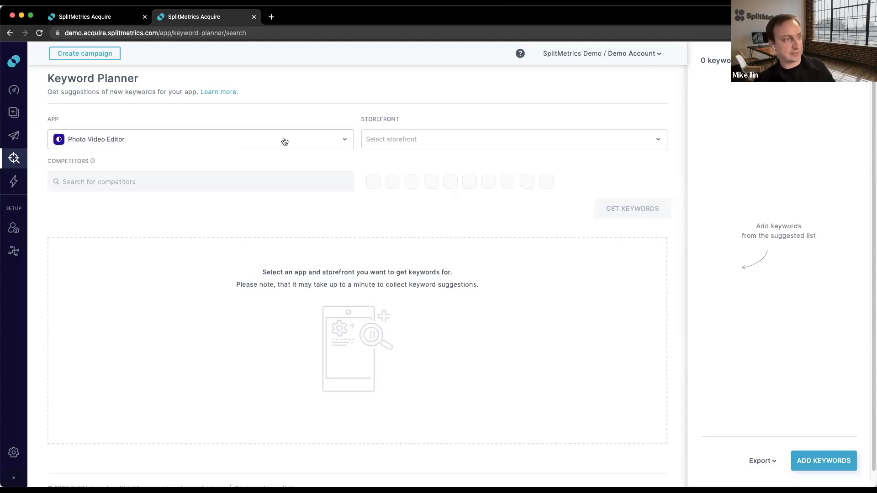
Step: Get keyword suggestions for the Photo Video Editor app in the United States storefront
click(487, 144)
scroll(527, 215, down, 15)
click(434, 261)
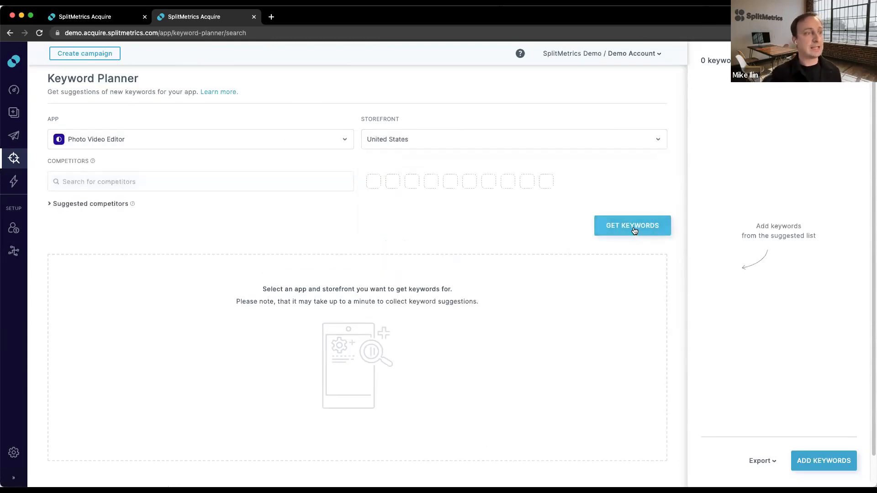
click(633, 229)
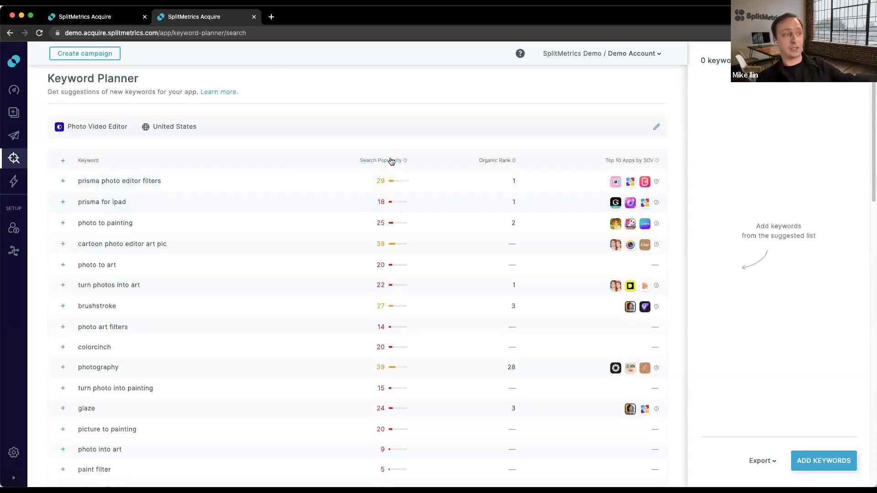
Step: Collect the suggested keywords "prisma photo editor filters", "cartoon photo editor art pic", "brushstroke" and "photography"
scroll(247, 365, down, 6)
scroll(245, 367, down, 12)
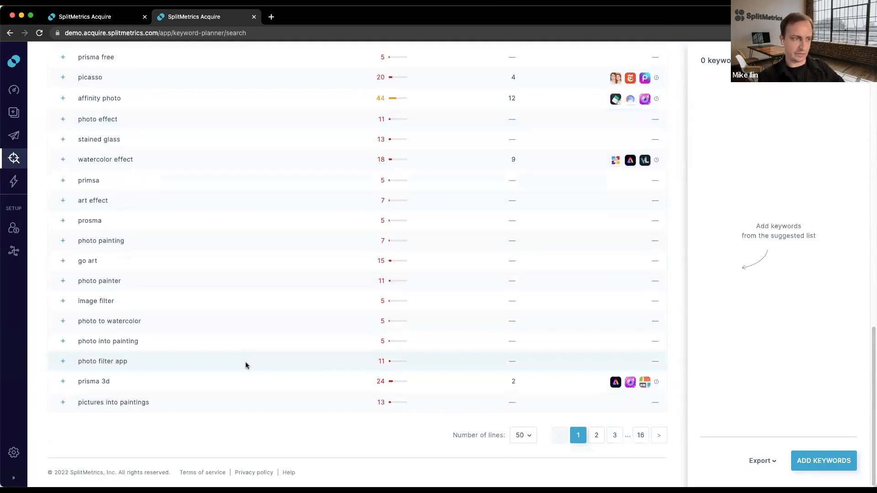
scroll(245, 365, up, 18)
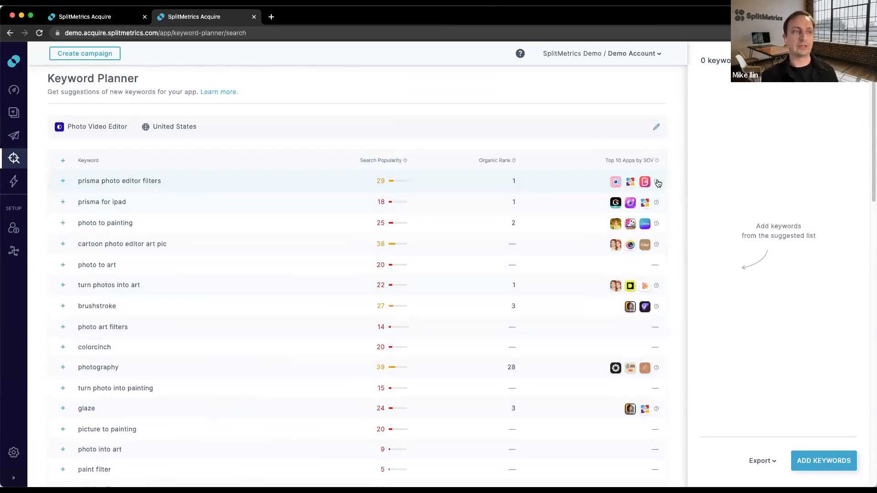
mouse_move(656, 183)
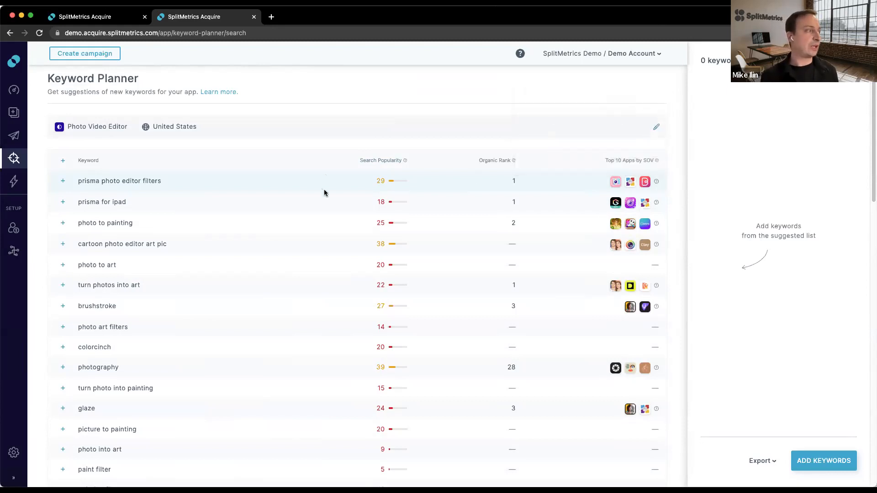
click(63, 181)
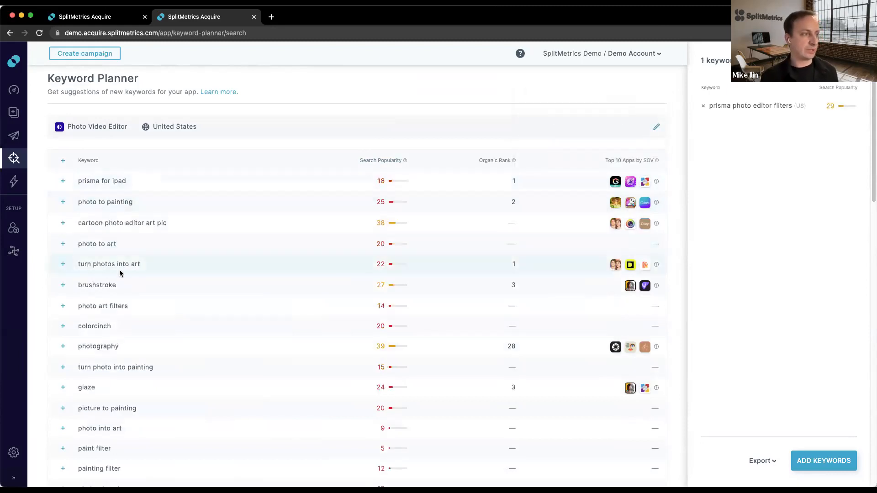
click(63, 223)
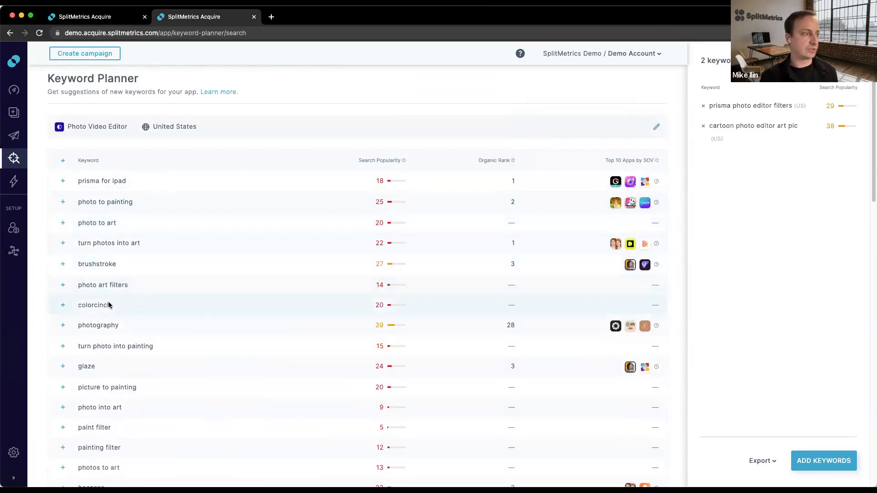
click(63, 264)
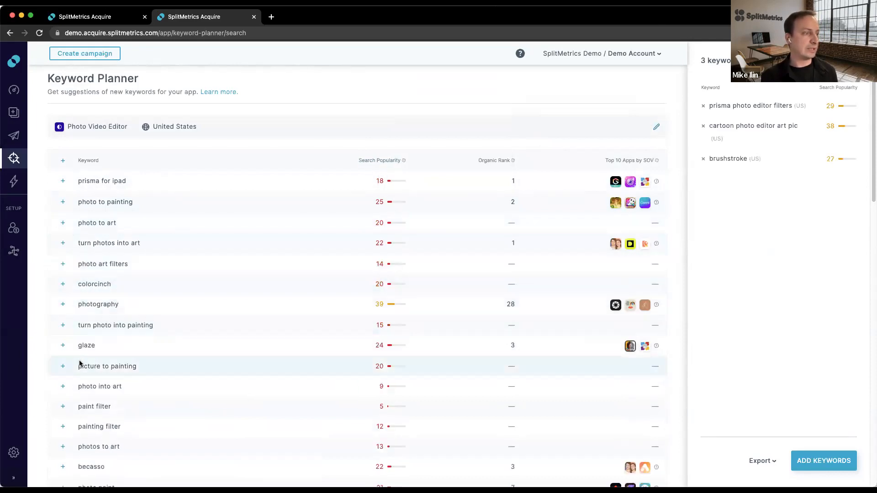
click(63, 304)
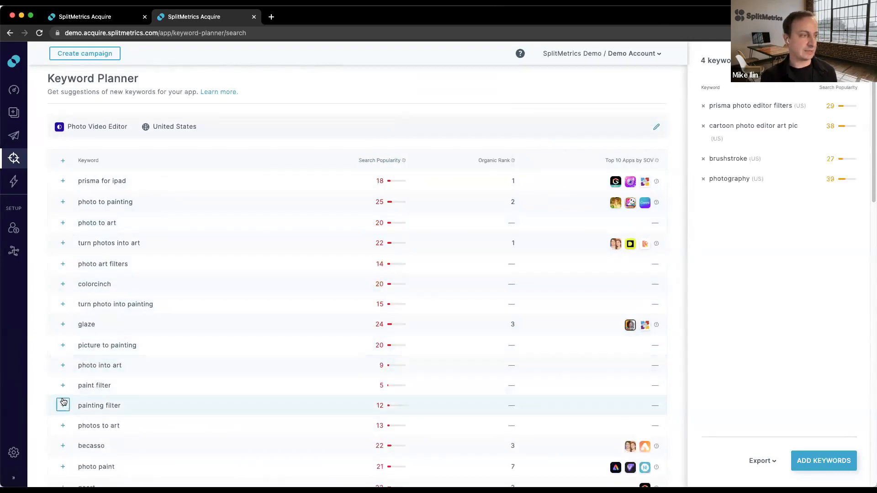
Step: Sort the suggestions by descending search popularity and collect "video-editor", "photo-collage", "coloring" and "collage maker"
scroll(292, 297, down, 5)
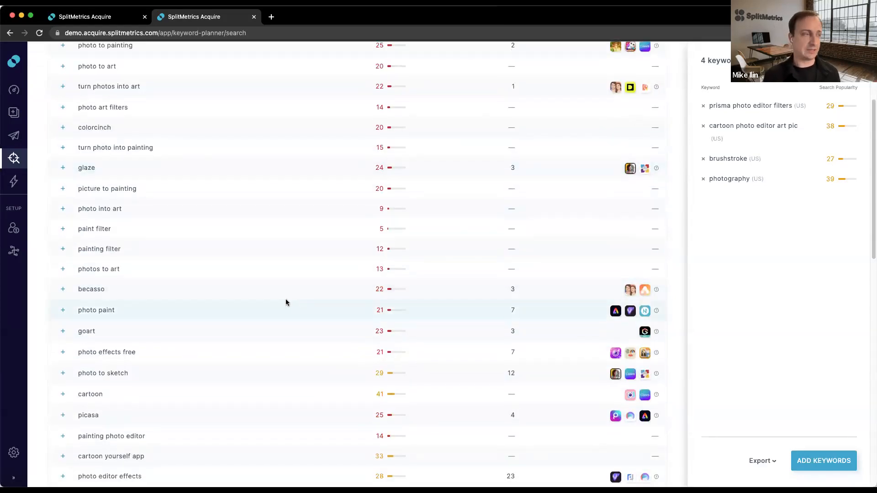
scroll(147, 379, up, 5)
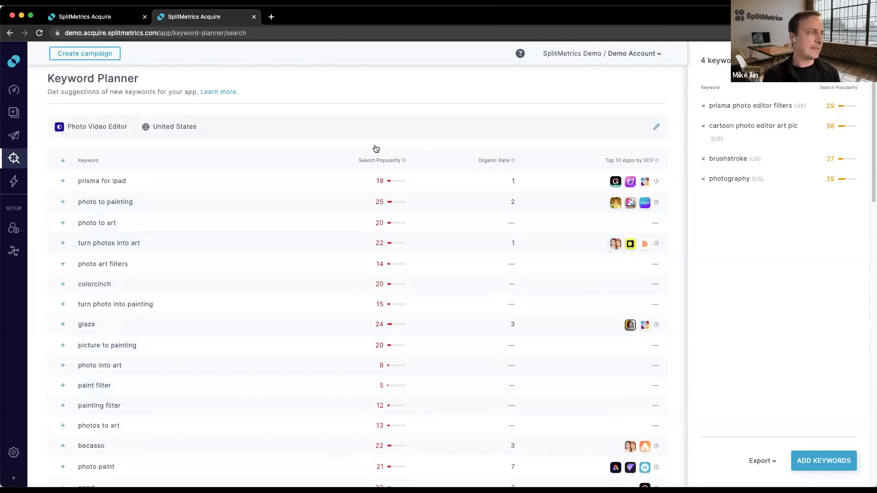
scroll(384, 384, down, 3)
scroll(398, 331, up, 3)
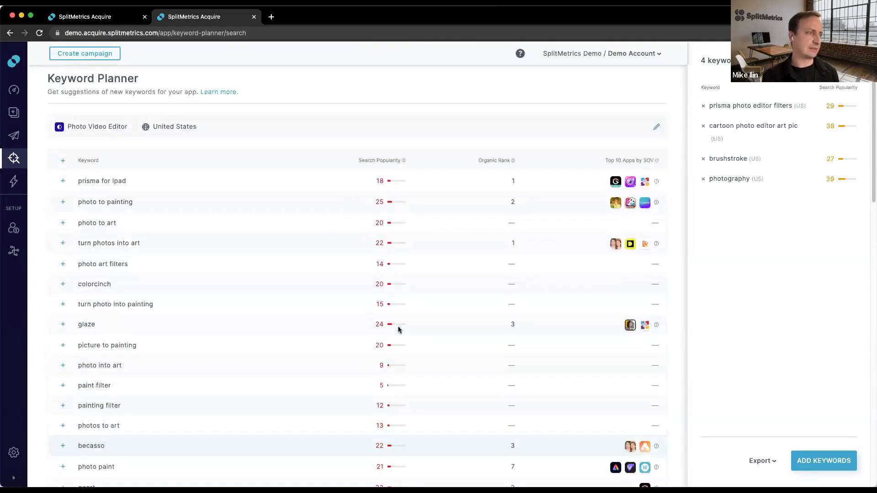
click(385, 160)
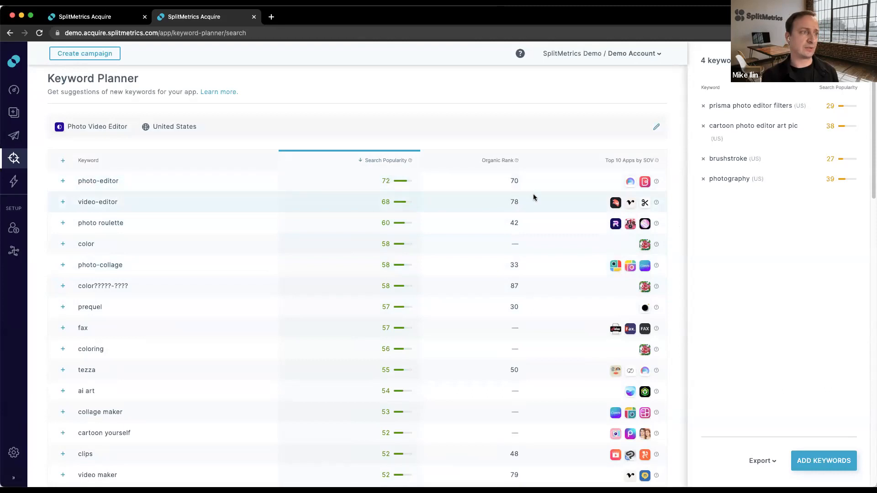
click(62, 202)
click(63, 246)
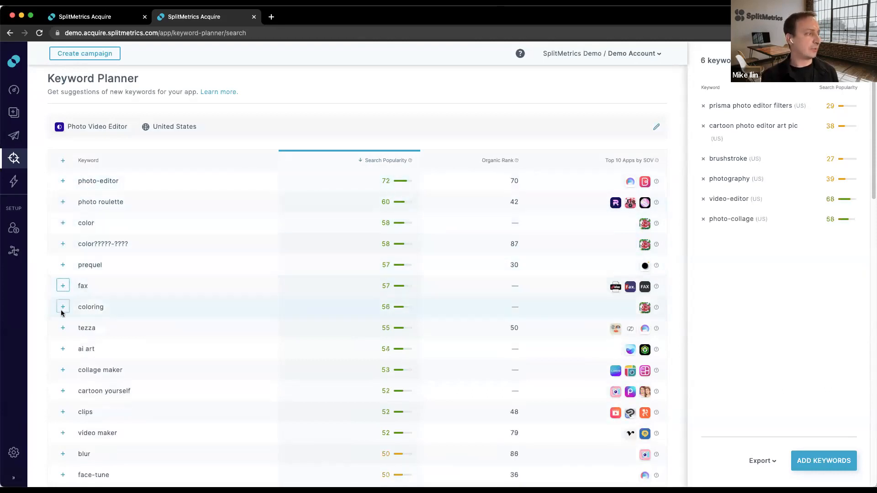
click(62, 307)
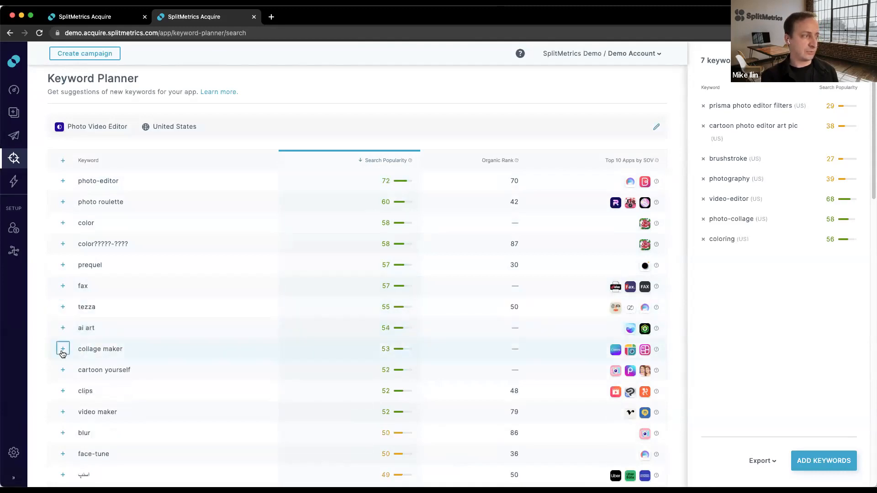
click(62, 350)
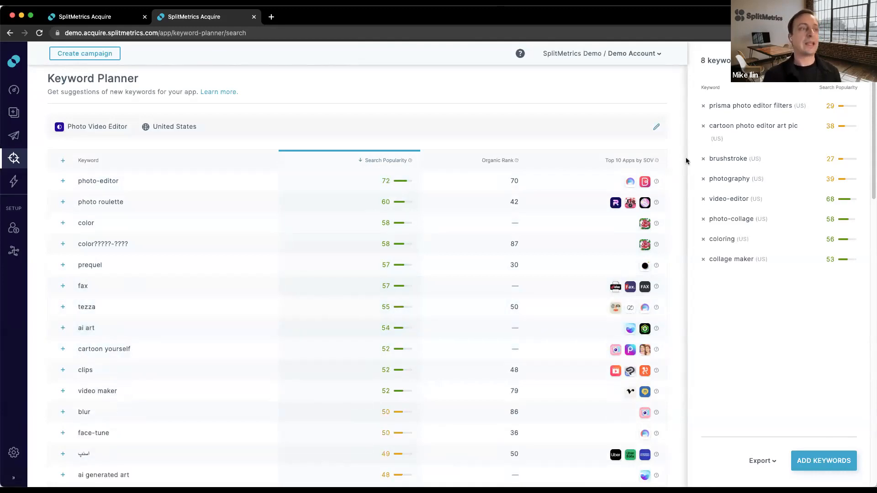
Step: Add the suggested top paid competitors Picsart, InShot and CapCut to the keyword search and get new suggestions
click(657, 127)
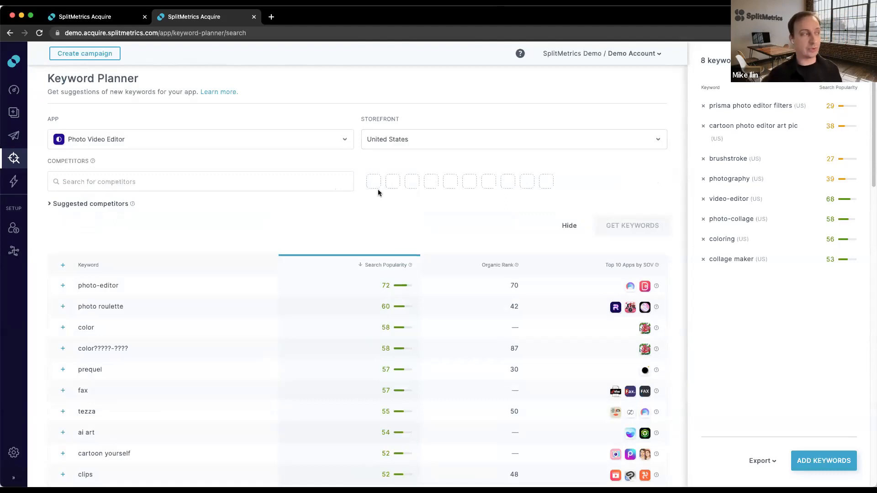
click(98, 207)
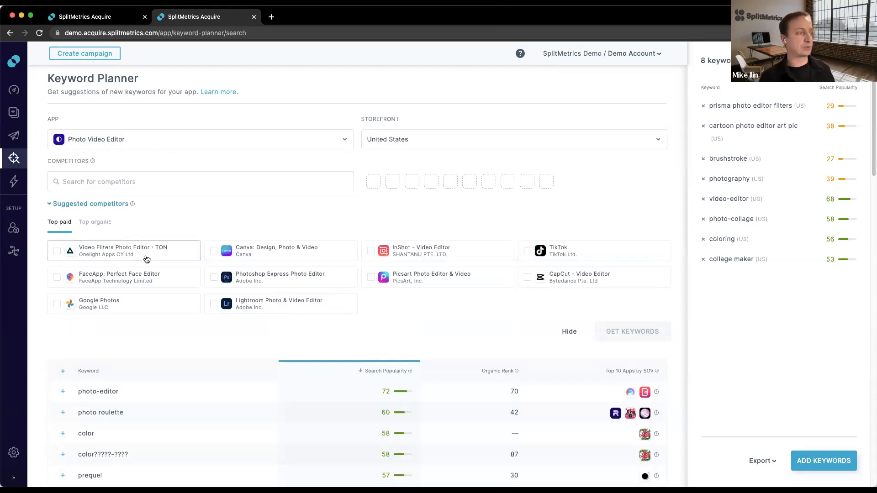
click(105, 226)
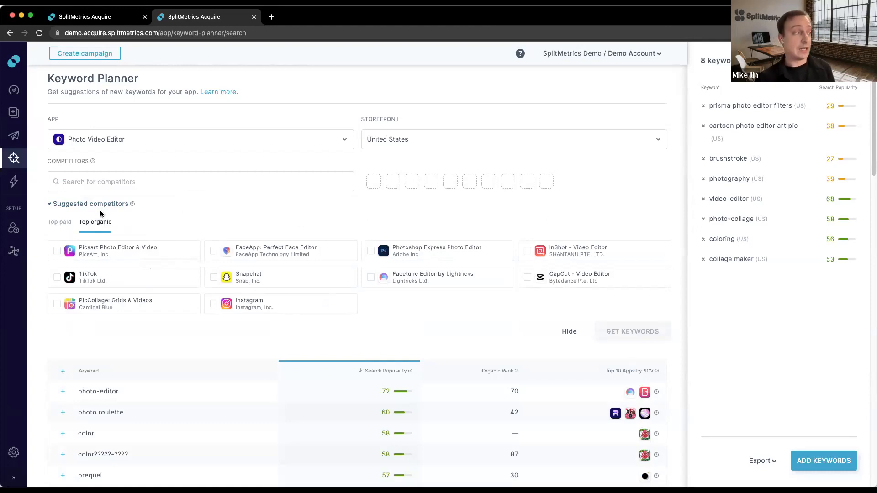
click(60, 223)
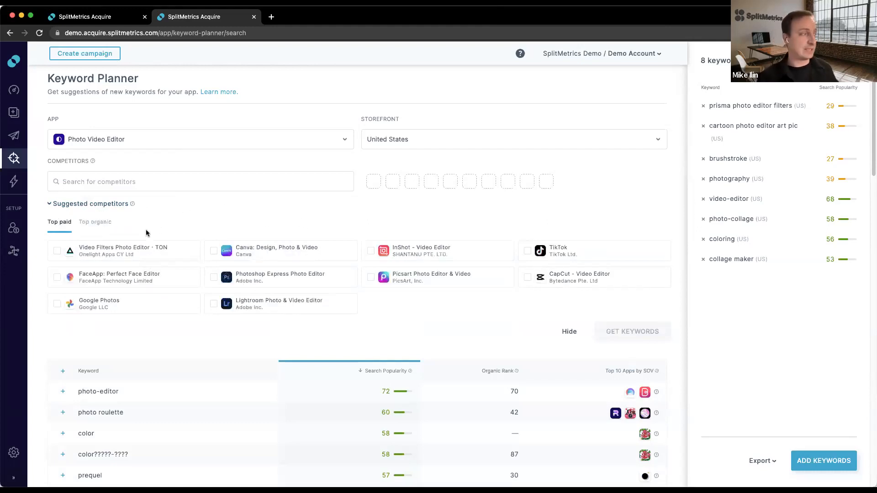
click(397, 279)
click(417, 251)
click(587, 279)
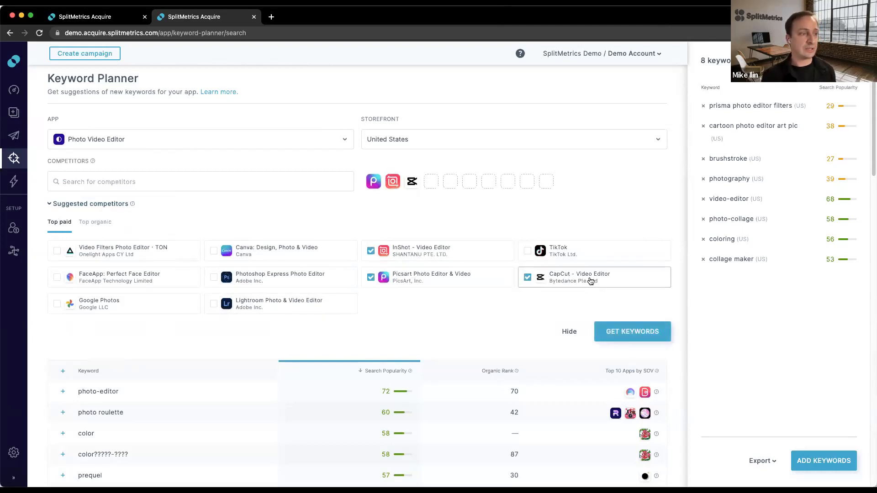
click(654, 337)
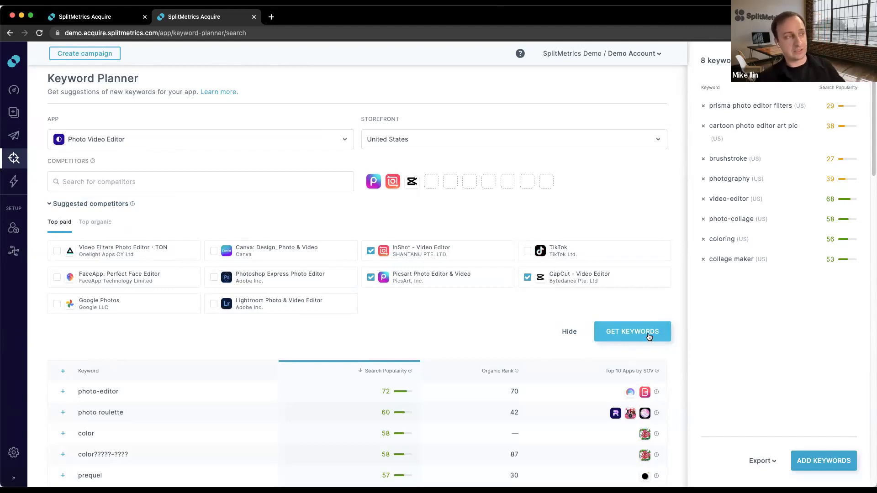
click(649, 335)
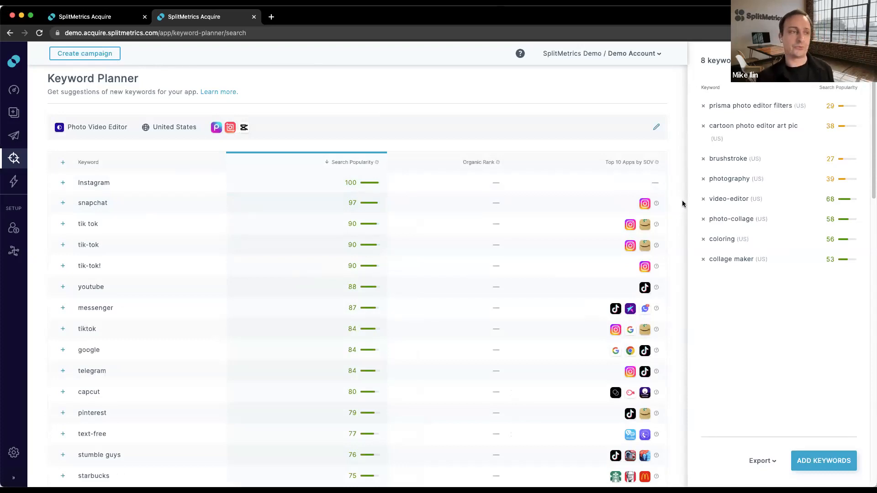
Step: Collect the keywords "photo-editor", "video editor" and "capital one" from the competitor-based suggestions
scroll(249, 260, down, 5)
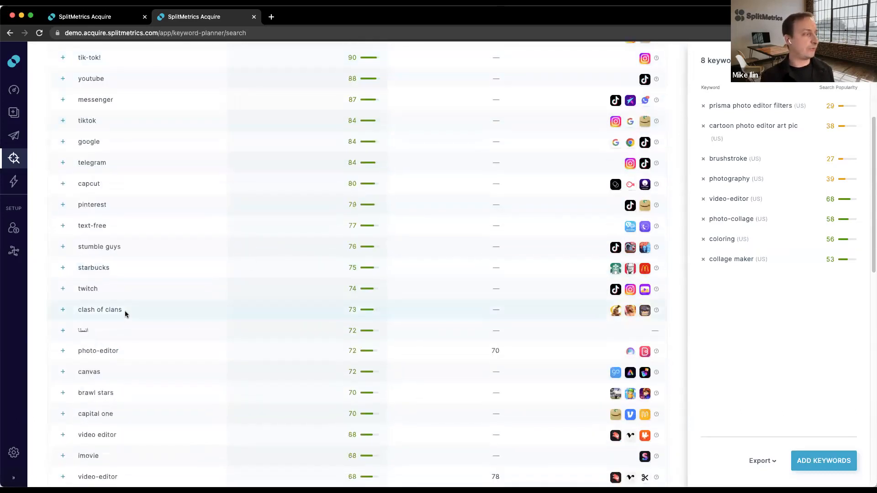
click(63, 352)
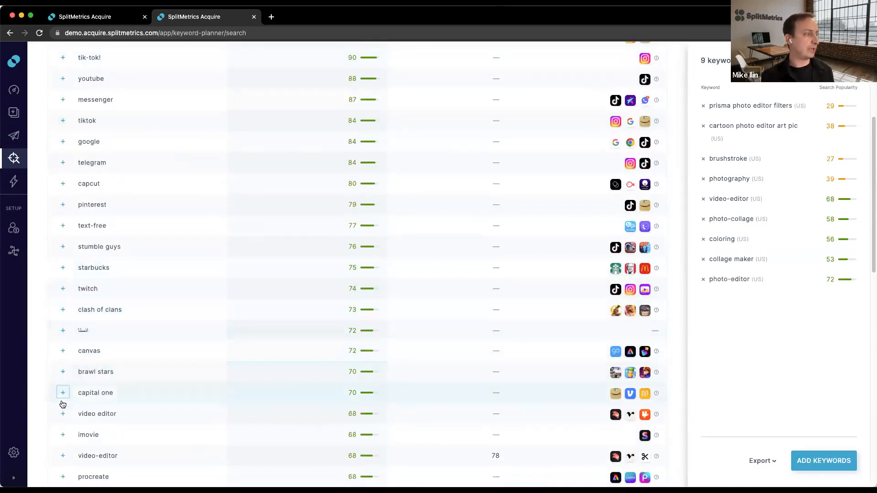
click(63, 414)
click(61, 393)
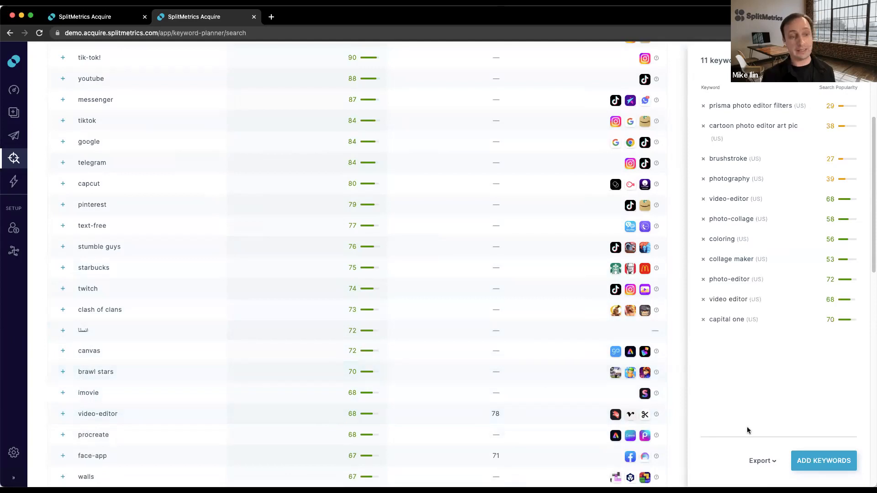
Step: Examine the manual CPT bid and match type options for adding the collected keywords to ad groups, and leave without adding them
click(803, 462)
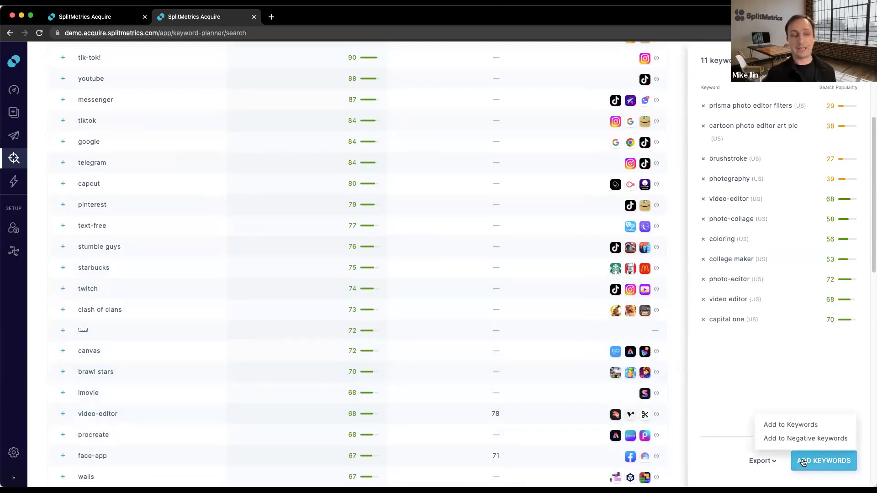
click(809, 426)
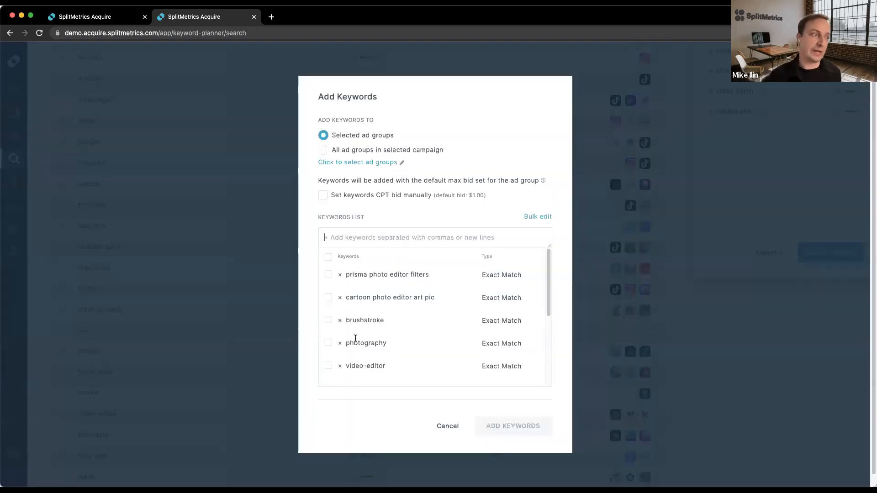
click(370, 198)
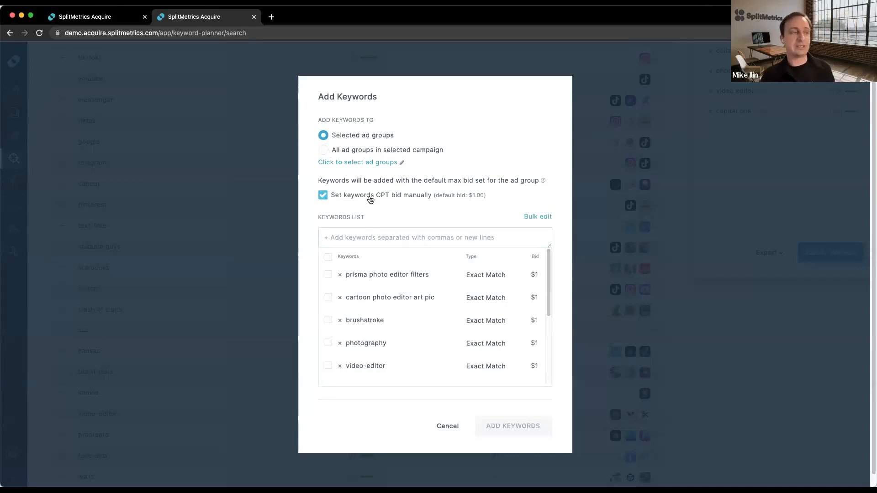
click(371, 199)
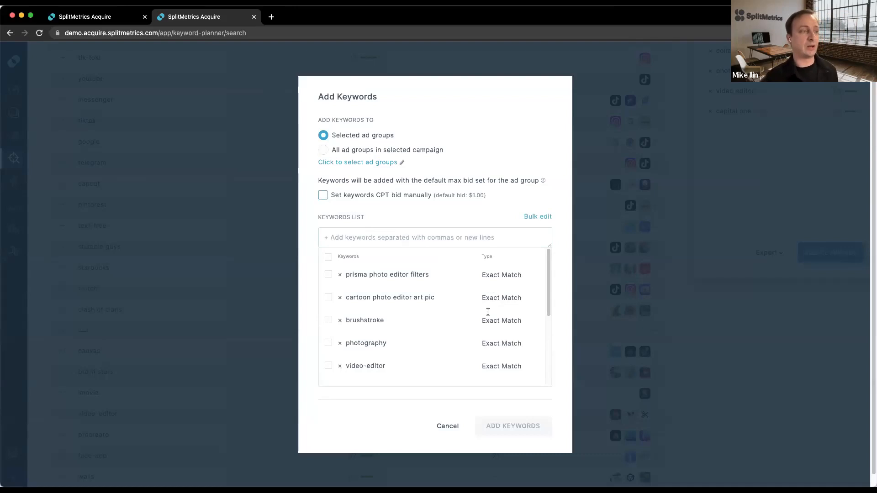
click(520, 275)
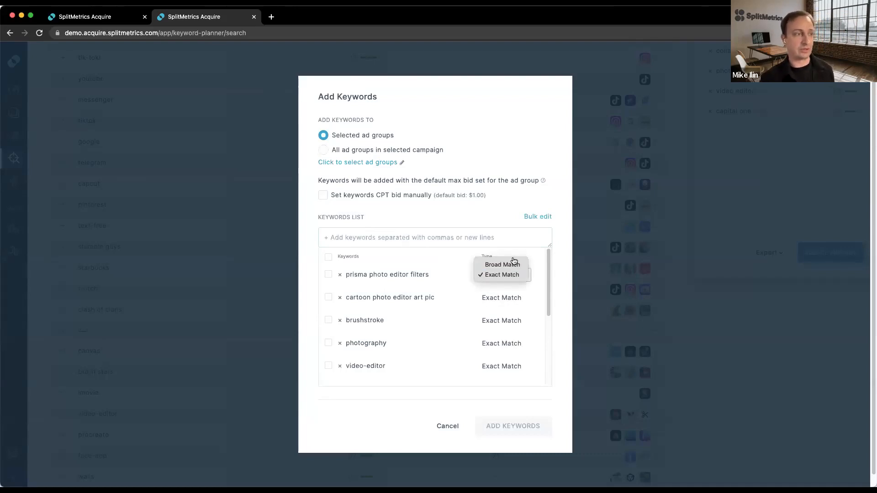
click(525, 118)
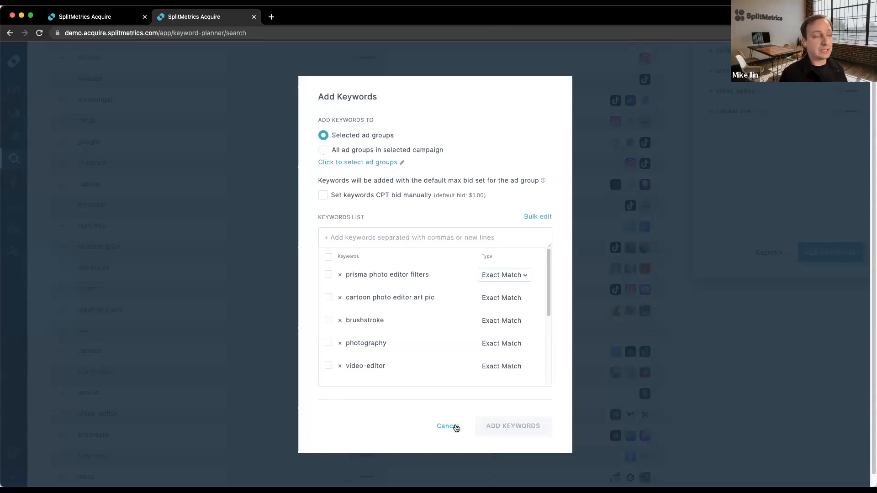
click(446, 426)
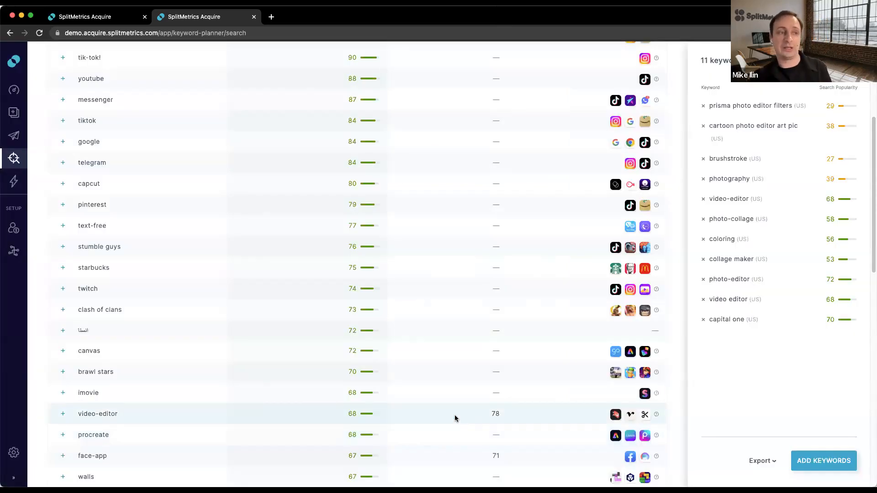
Step: Open the smart suggestion of positive search terms that can be added as keywords for Photo Video Editor
scroll(454, 416, up, 10)
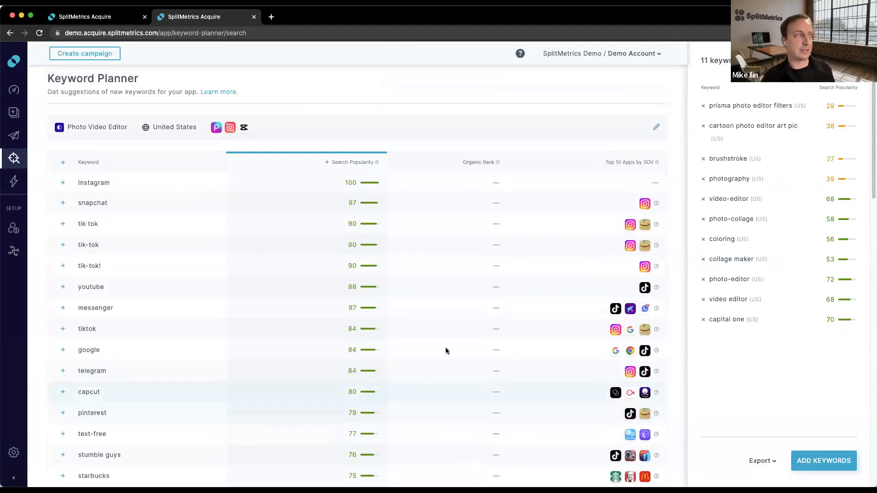
click(14, 185)
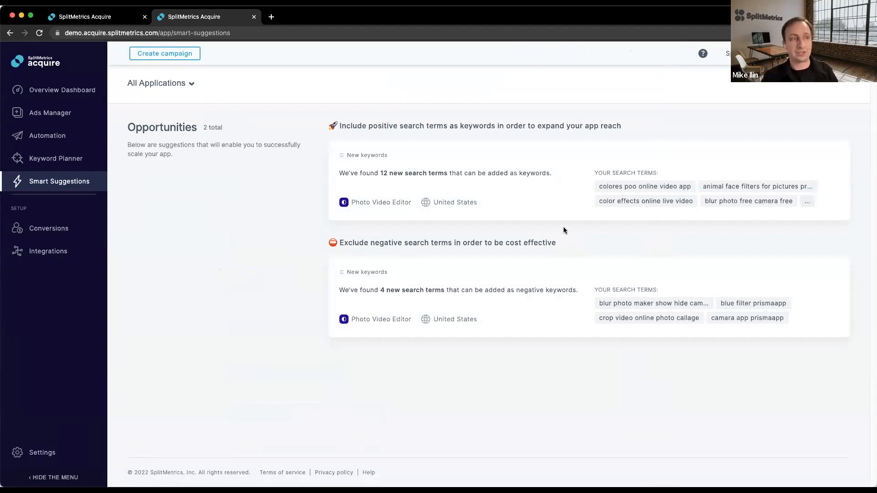
click(551, 191)
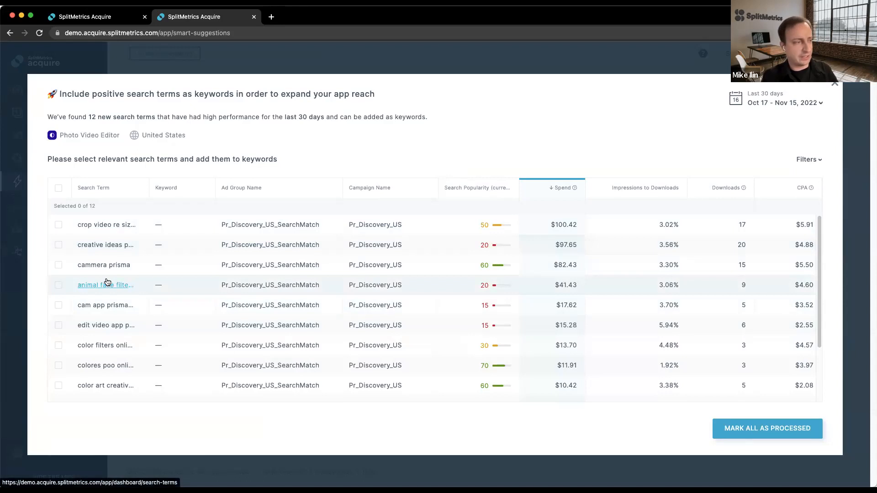
Step: Select "crop video re size square shape your videos photo colage", "cammera prisma" and "cam app prismaapp", preview adding them as keywords, and cancel
click(58, 225)
click(58, 265)
click(58, 305)
click(80, 160)
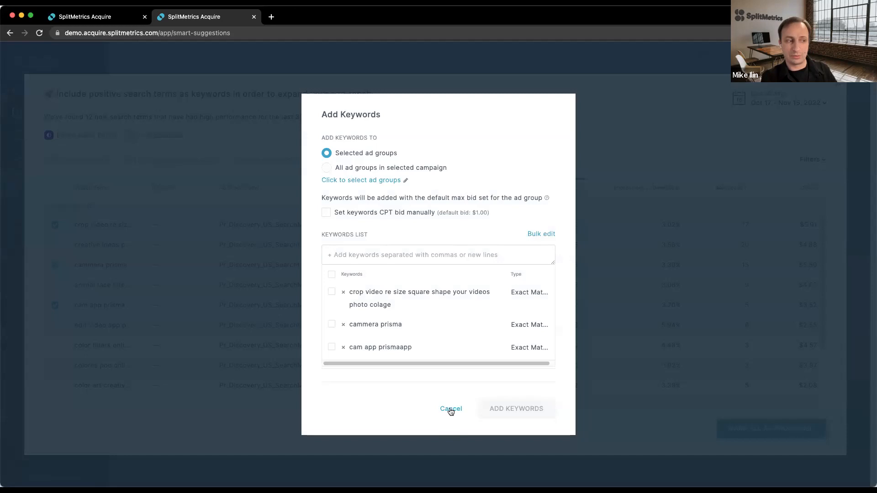
click(451, 409)
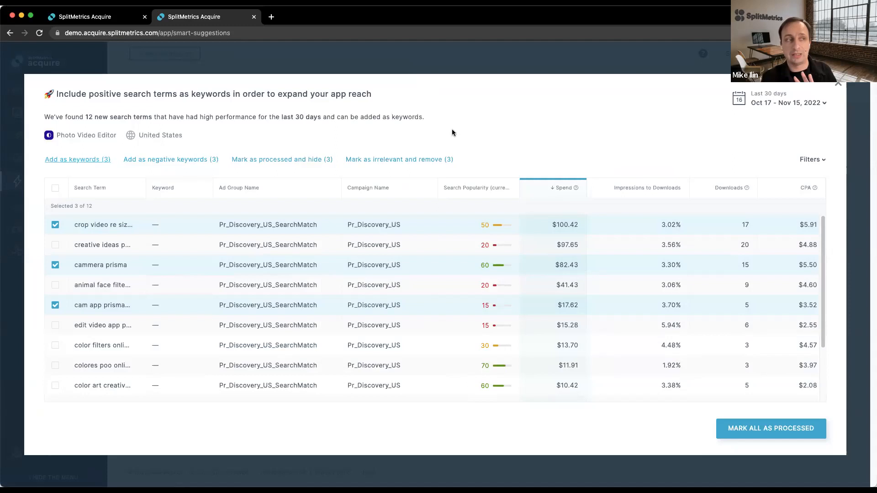
click(840, 86)
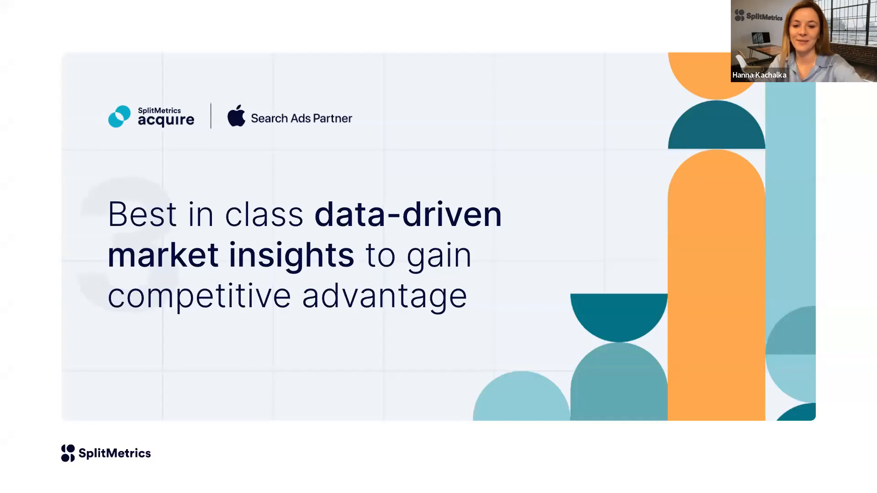
key(Right)
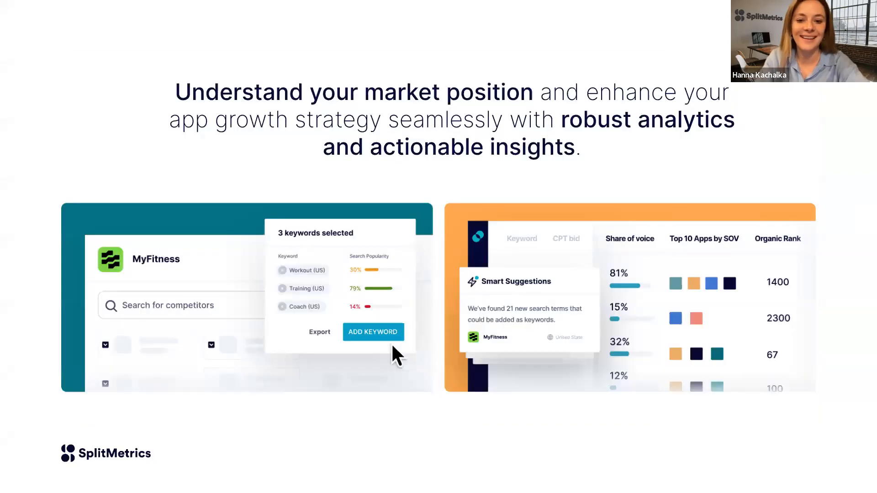